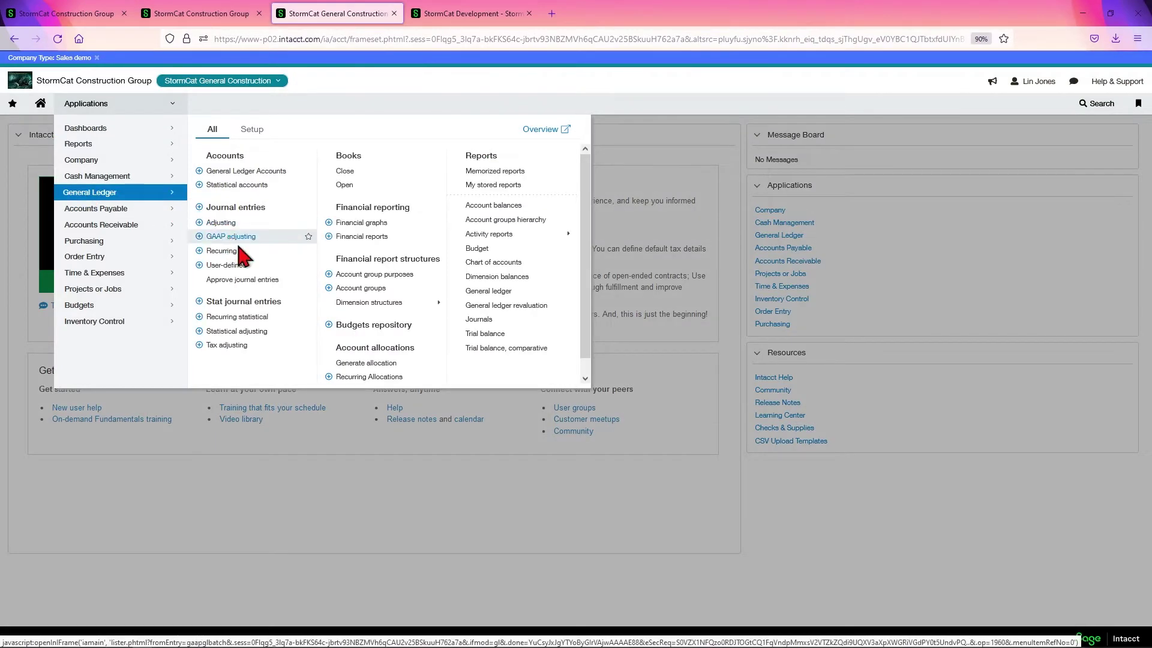
Open Stat journal entries under General Ledger, showing the Job Count Journal and Payroll Hours journals.
left_click(235, 302)
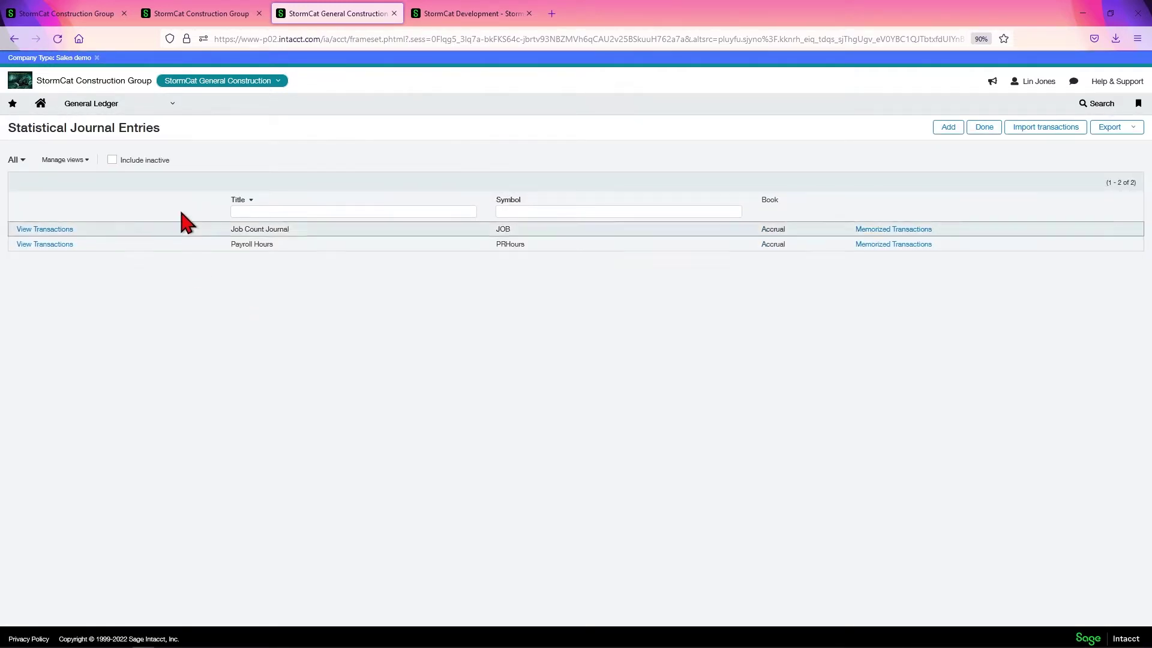
left_click(119, 107)
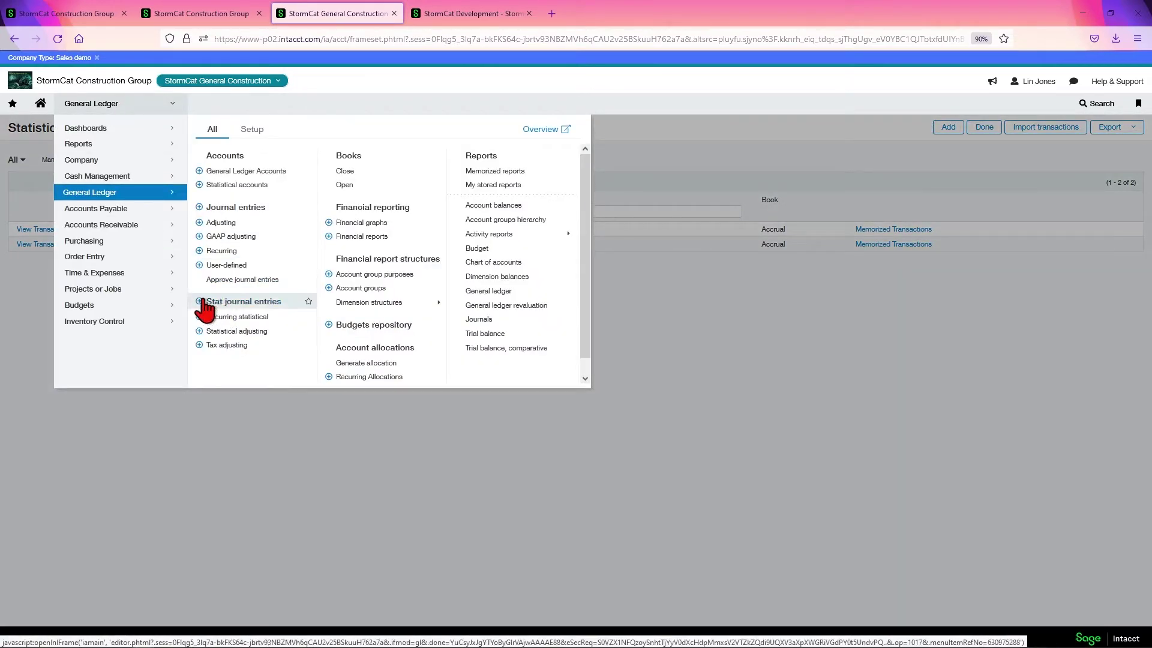
left_click(870, 171)
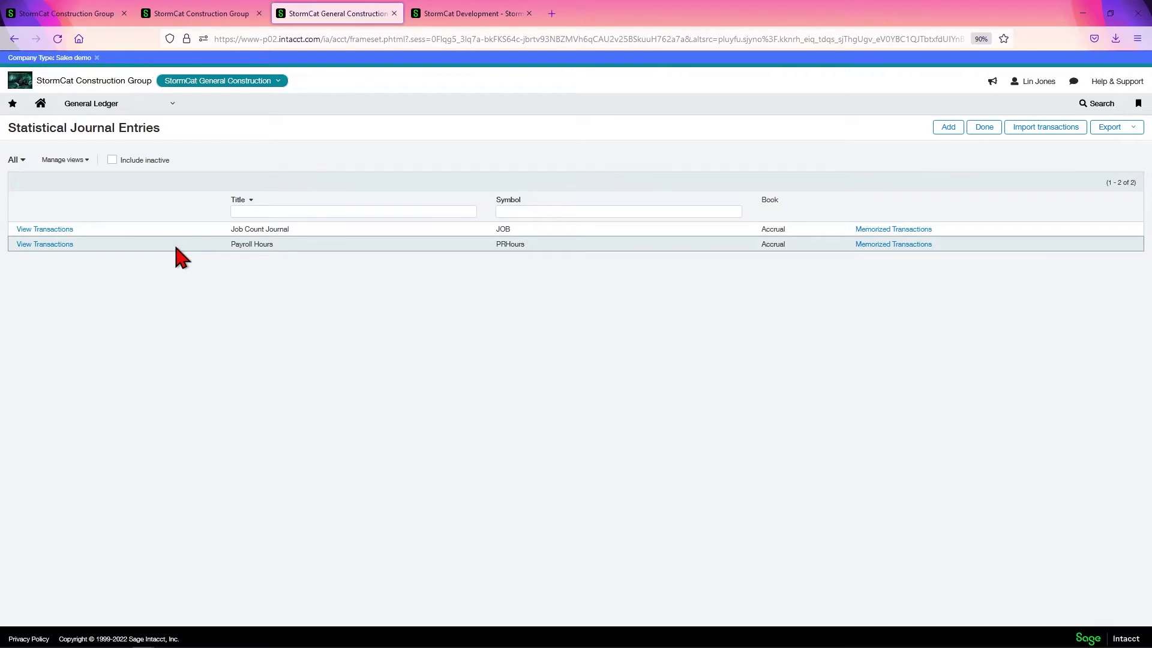
left_click(59, 242)
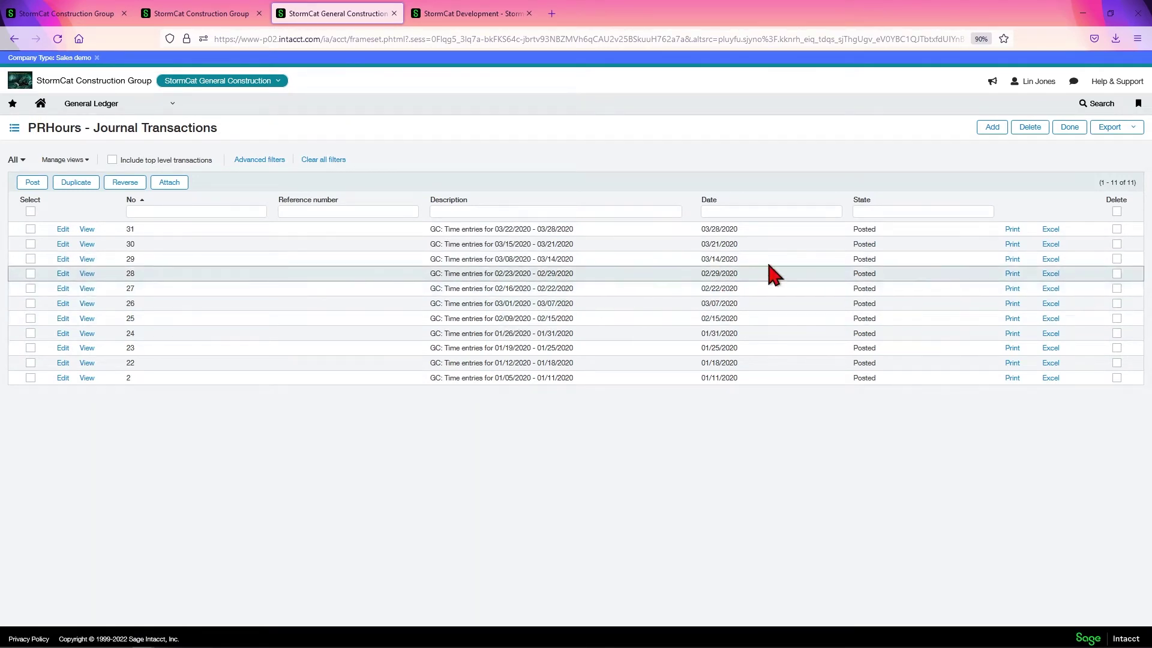
left_click(993, 129)
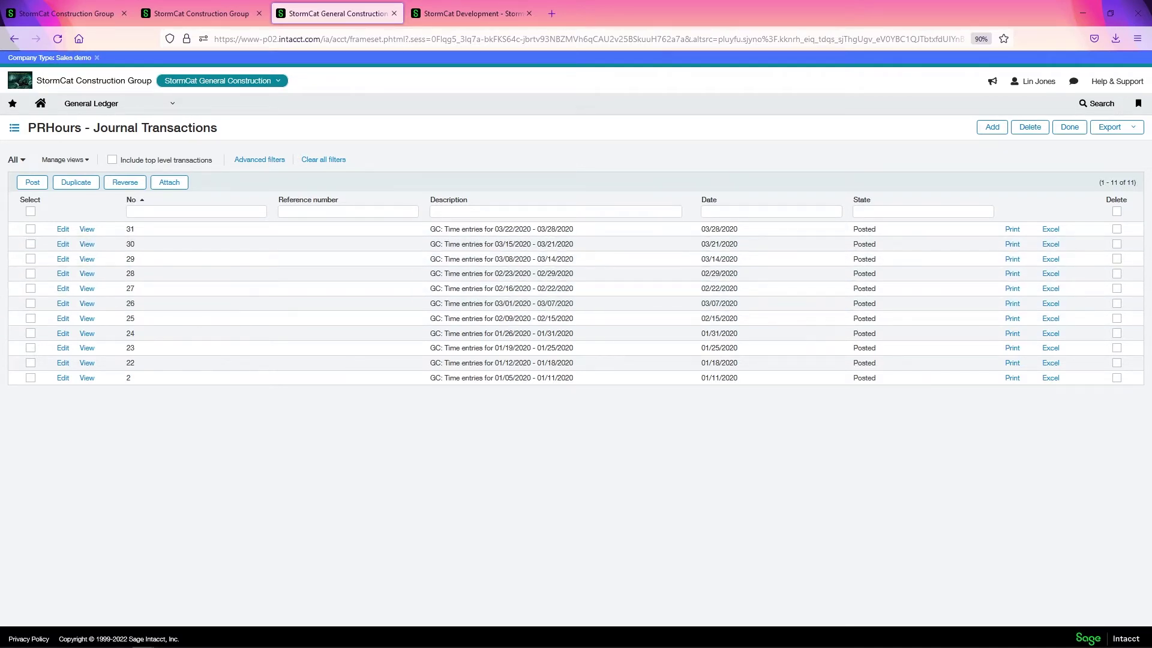
left_click(1065, 130)
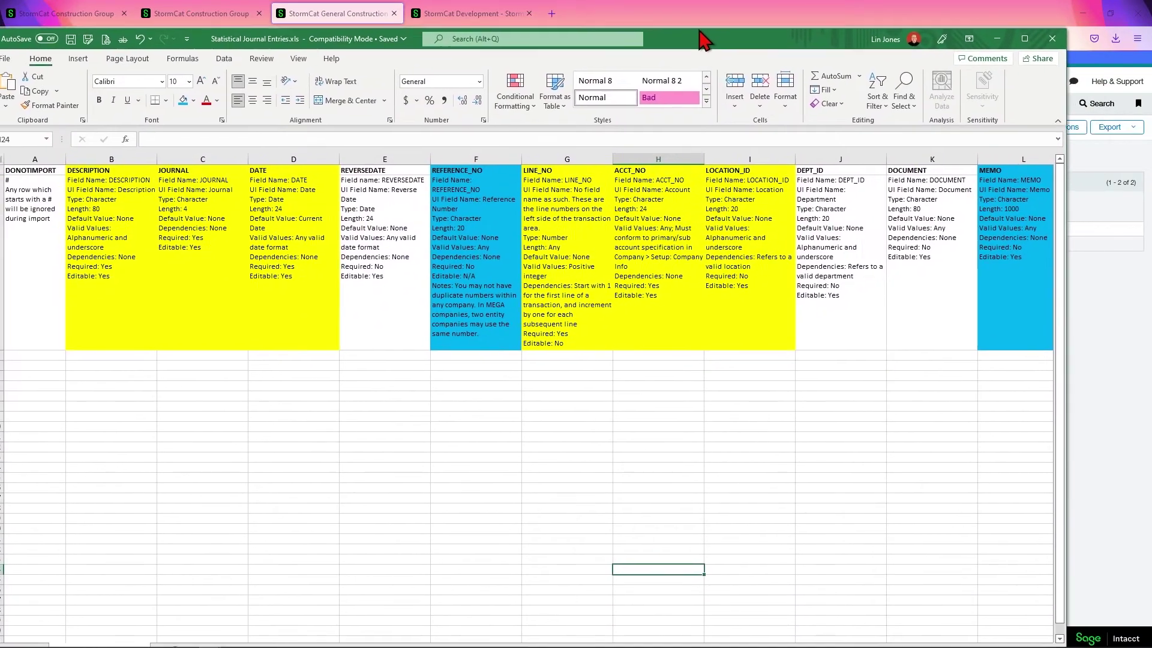
Review the import template's field notes in columns B:C and G:N, including M2's INCREASE notes.
double_click(702, 41)
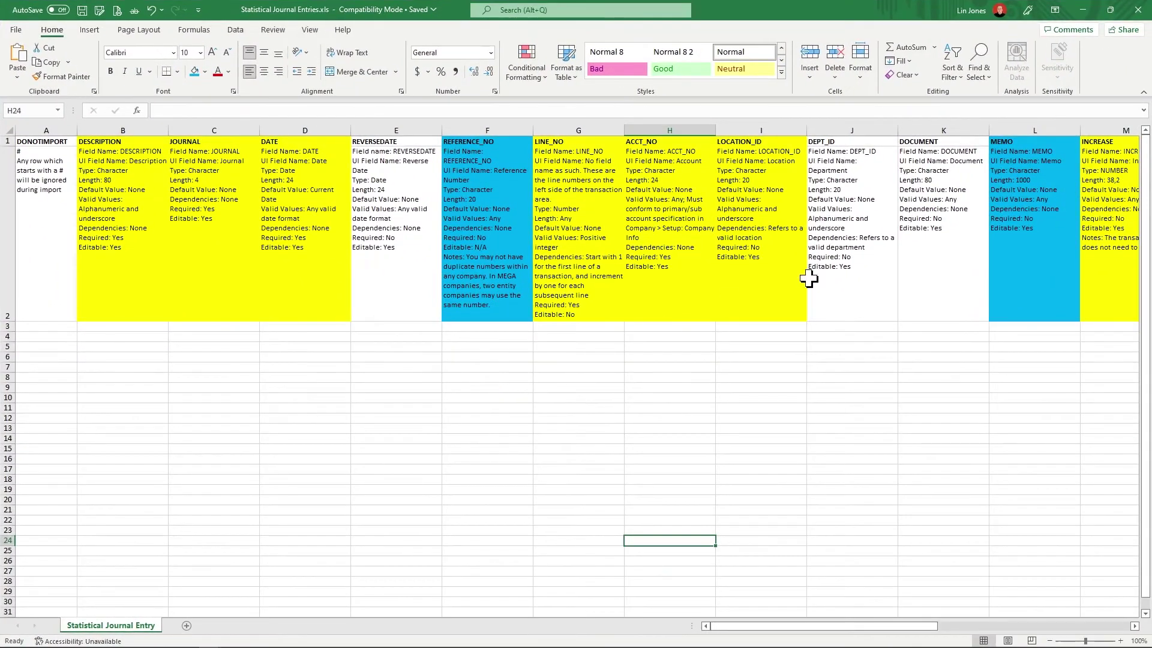
left_click(528, 491)
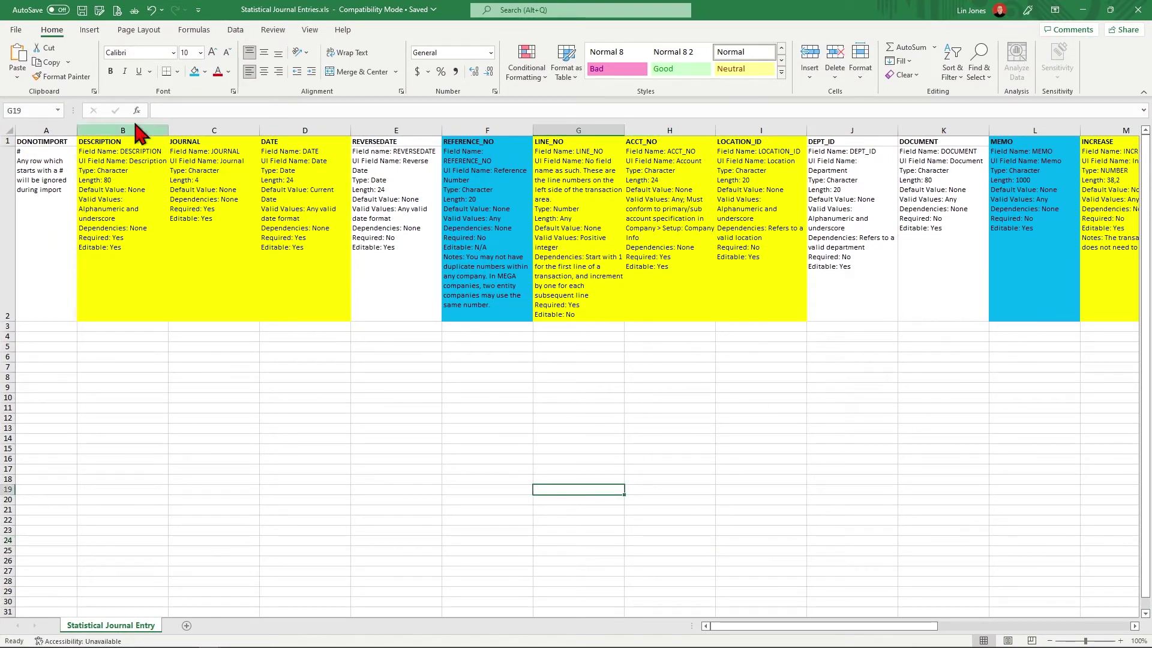
left_click_drag(123, 130, 504, 156)
left_click_drag(739, 632, 820, 637)
left_click_drag(175, 130, 816, 154)
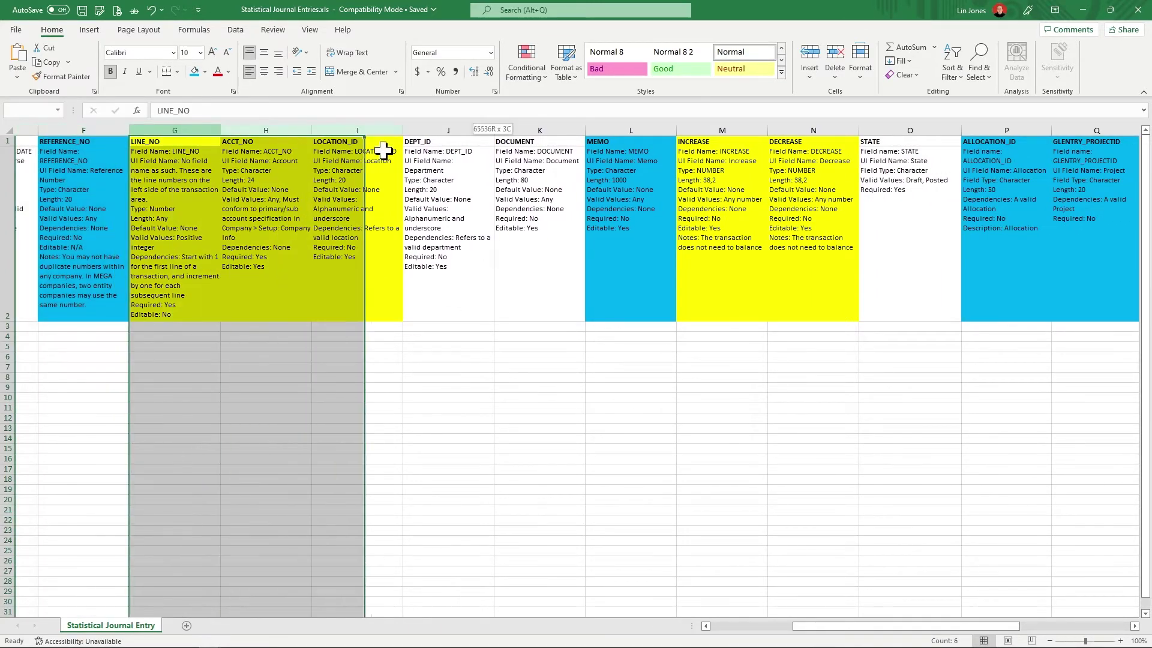
left_click(733, 163)
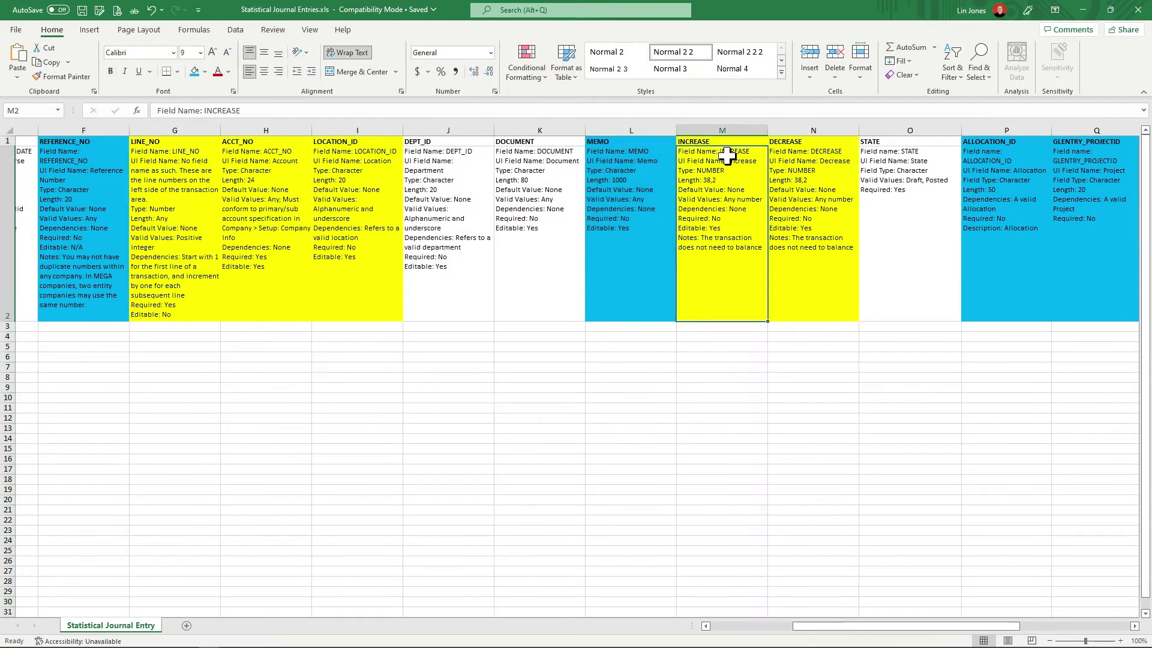
left_click_drag(835, 634, 945, 638)
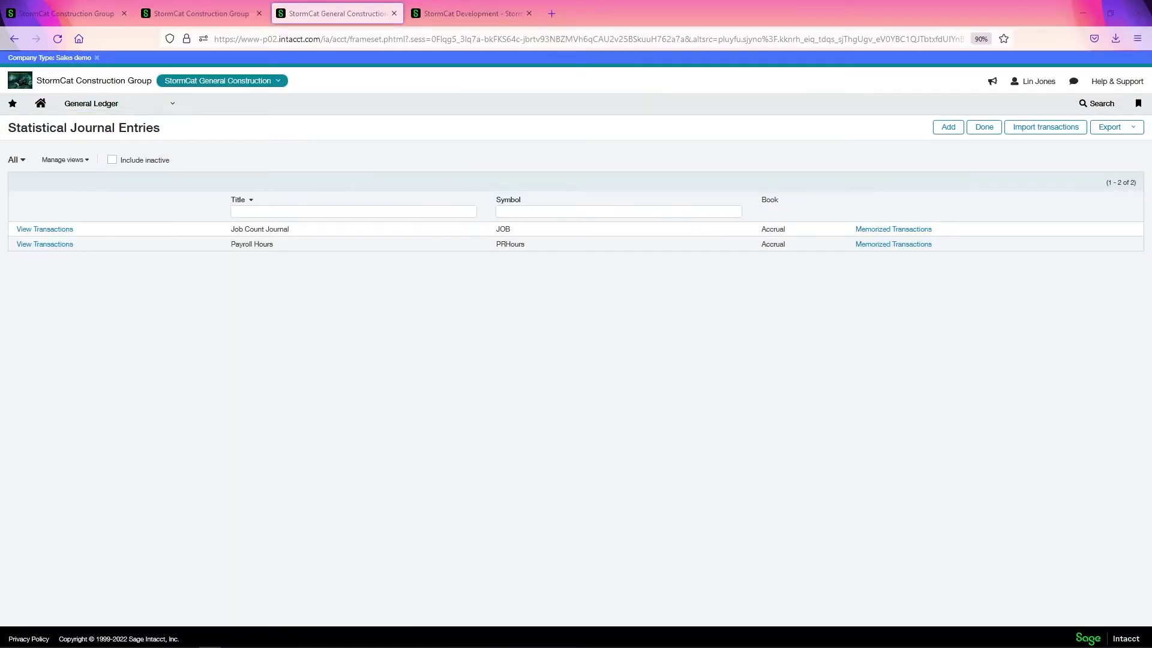
Add a Payroll Hours entry dated 07/26/2022 with description 'Test Stat' and reference 123456.
left_click(41, 245)
left_click(993, 127)
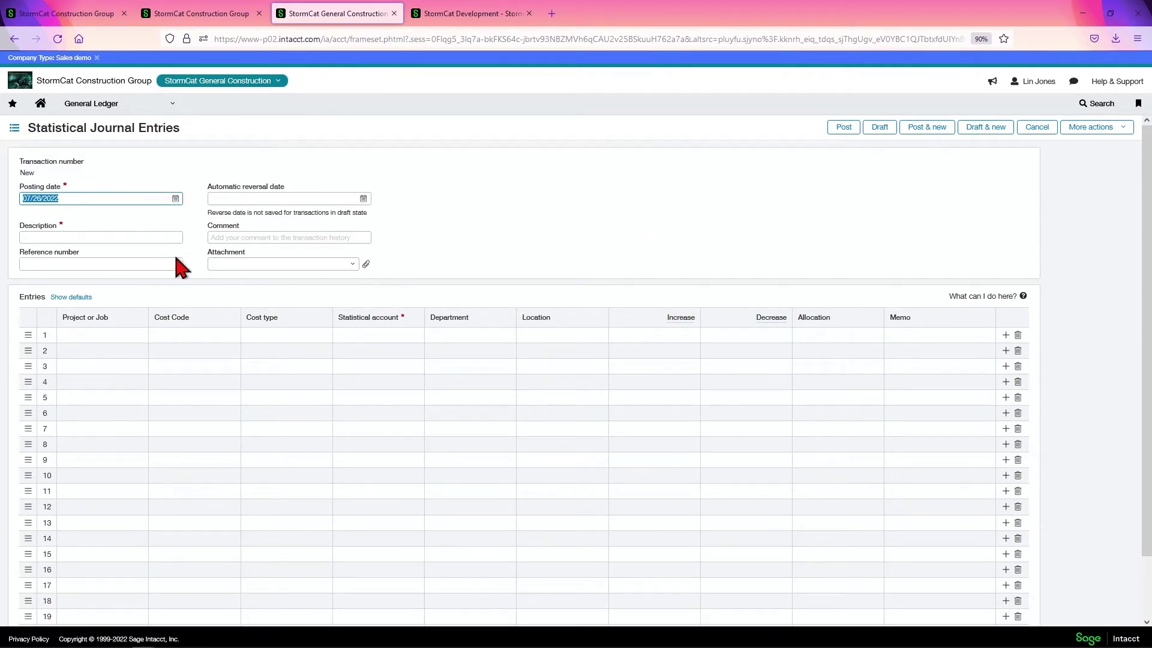
left_click(78, 197)
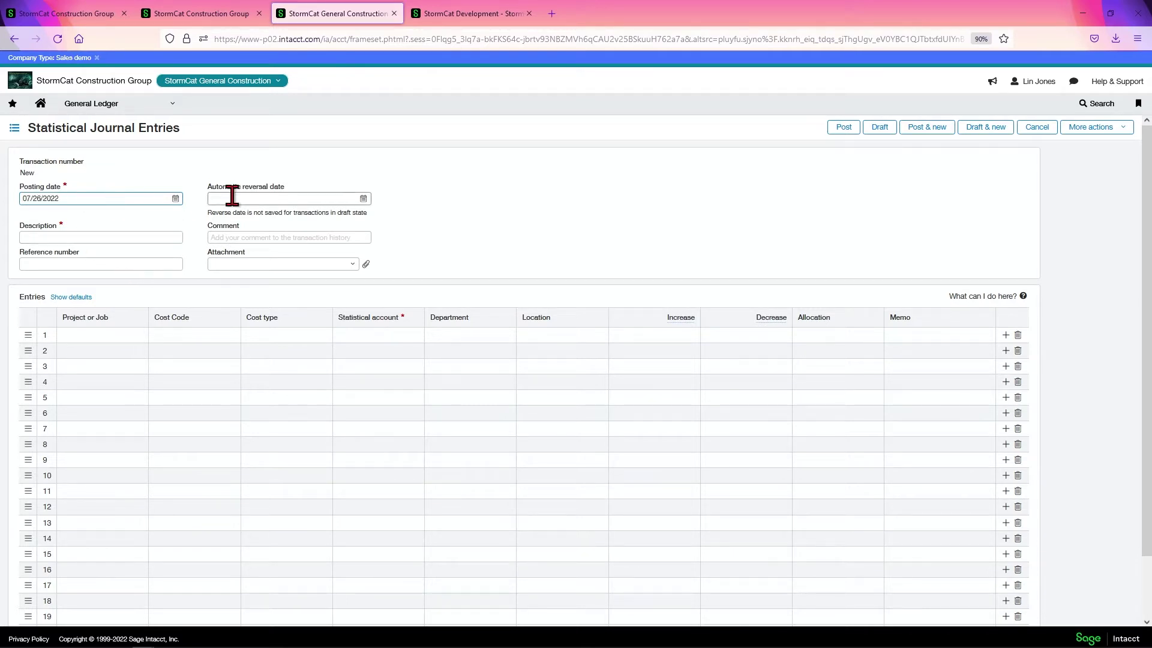
left_click(85, 240)
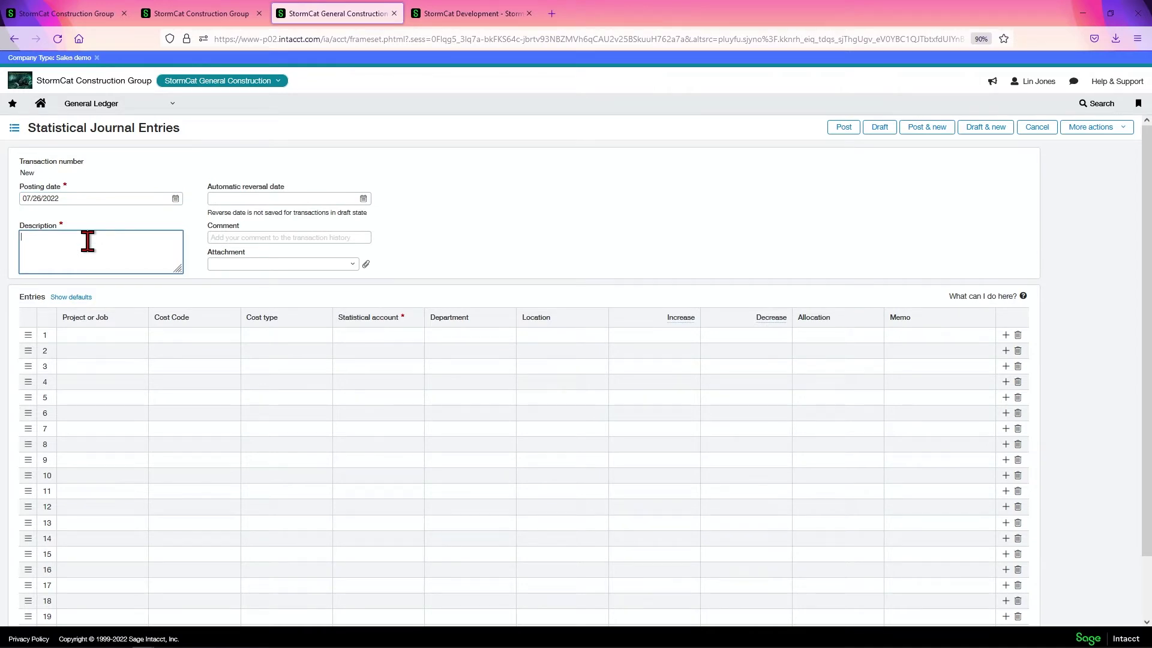
type("Test Stat")
left_click(537, 270)
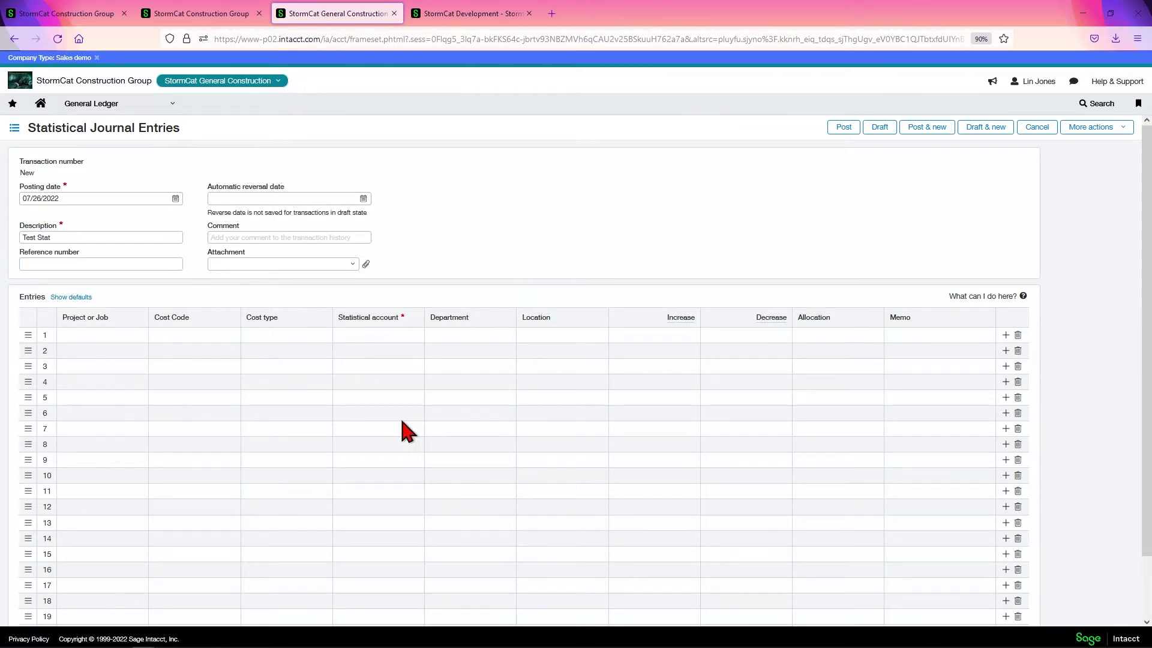
left_click(69, 263)
type("123456")
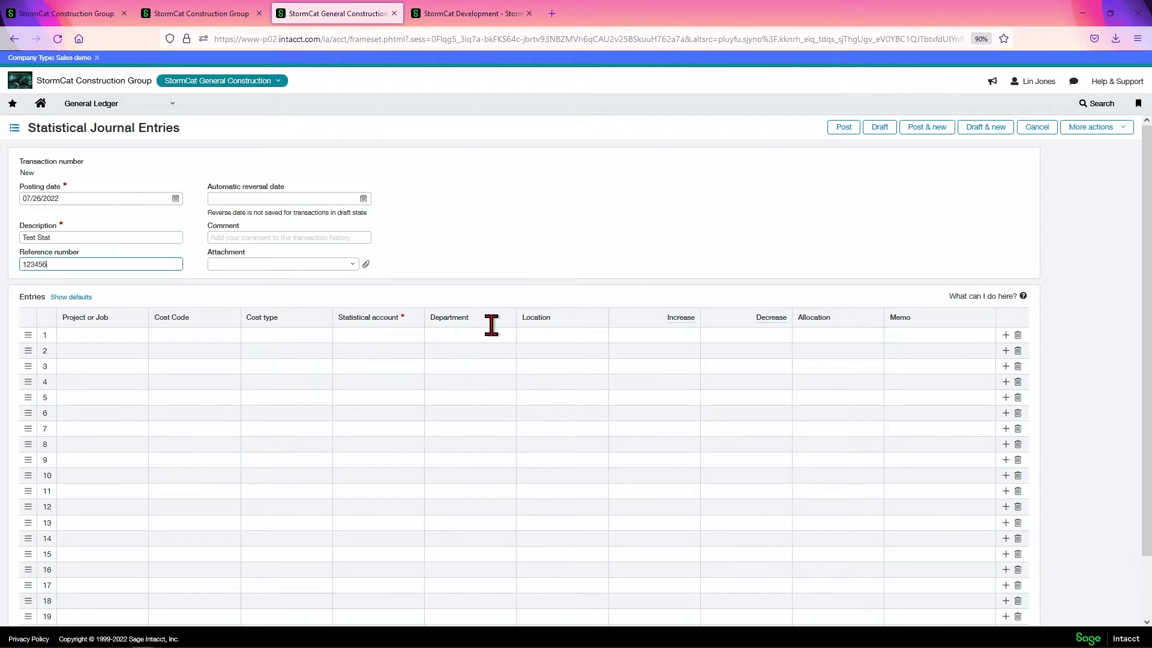
Assign project 20-005--LaQuinta - Austin to line 1, leaving the cost code empty.
left_click(347, 310)
left_click(110, 333)
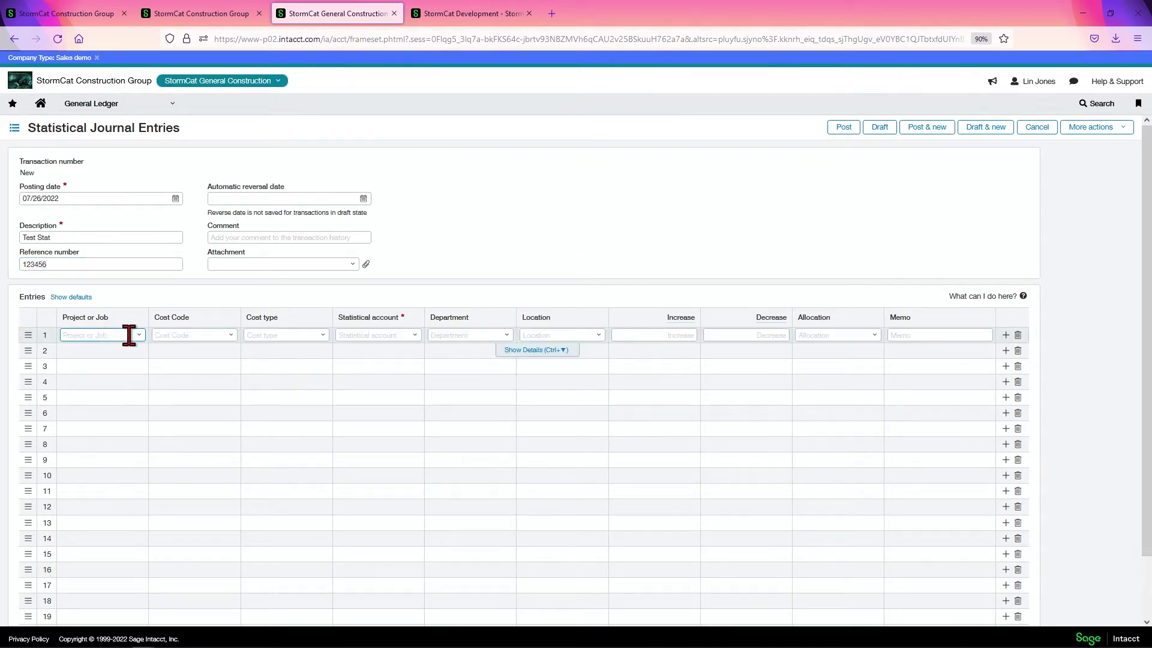
left_click(142, 336)
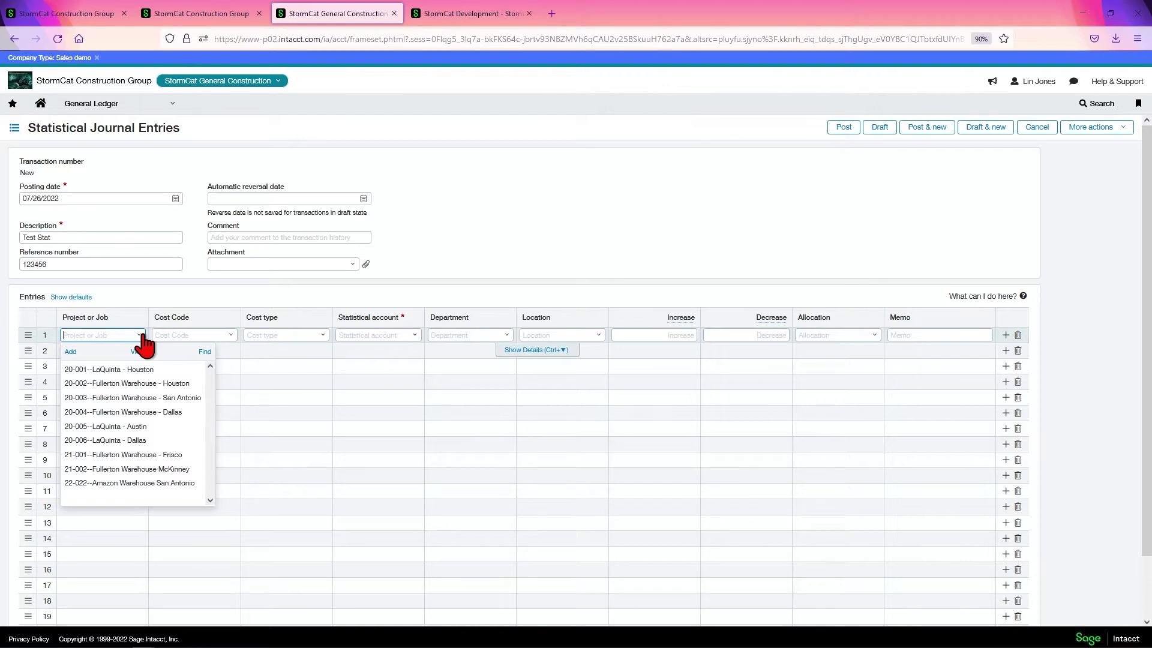
left_click(144, 426)
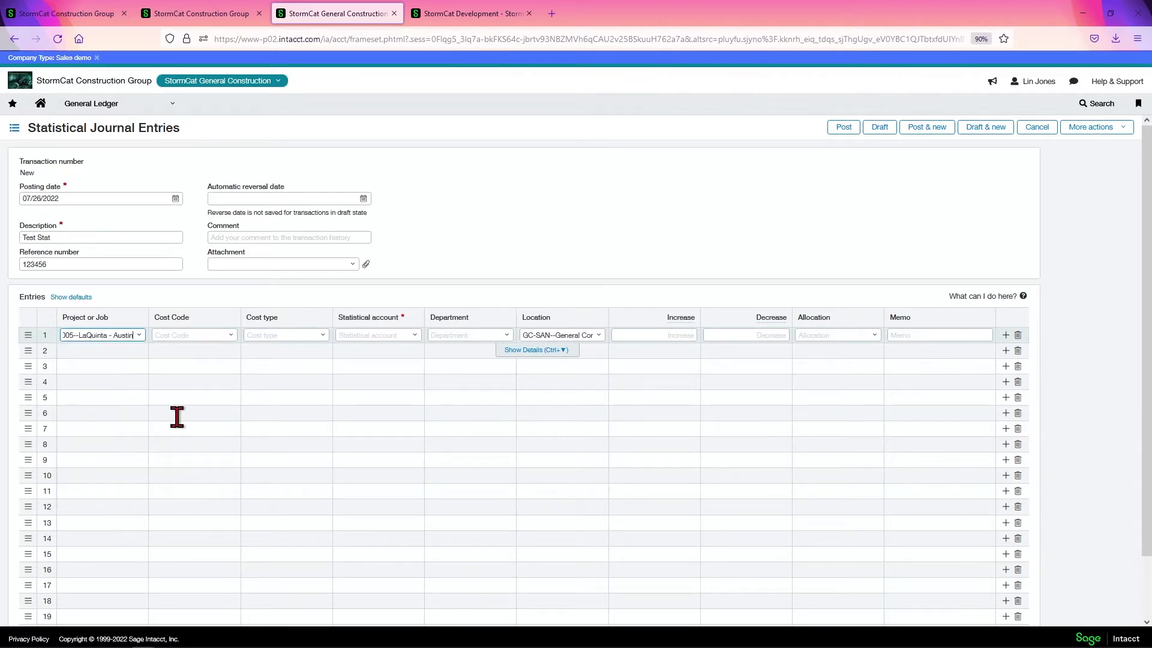
left_click(230, 336)
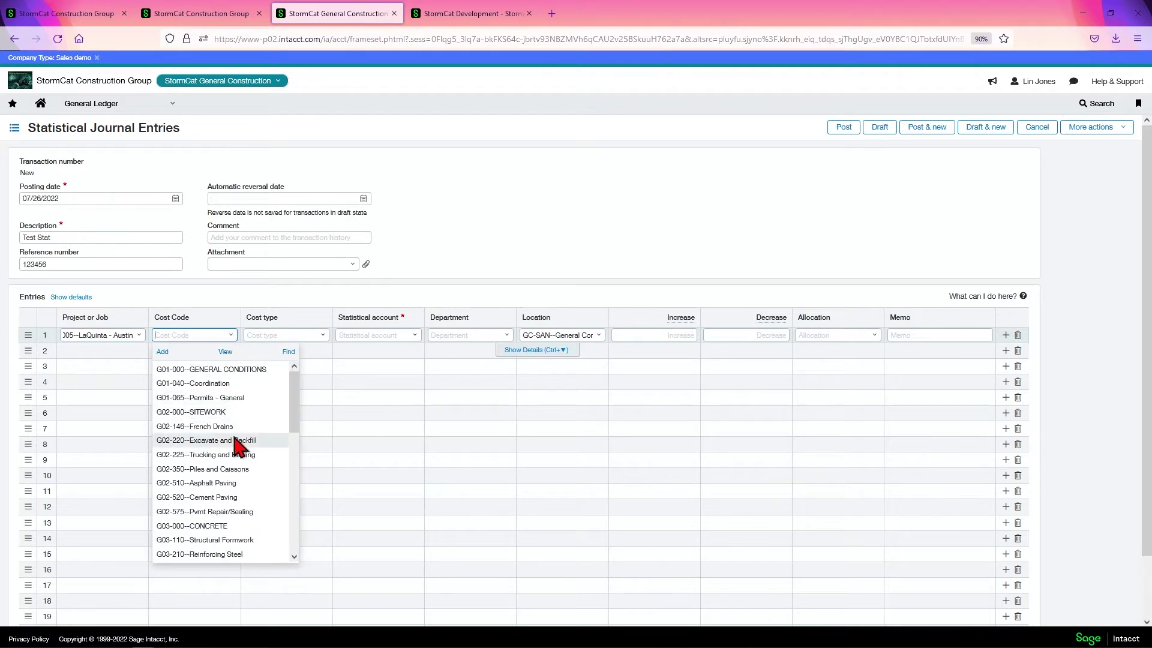
scroll(237, 447, "down", 2)
scroll(237, 447, "down", 2)
scroll(237, 447, "down", 2)
scroll(237, 447, "down", 1)
scroll(235, 438, "down", 2)
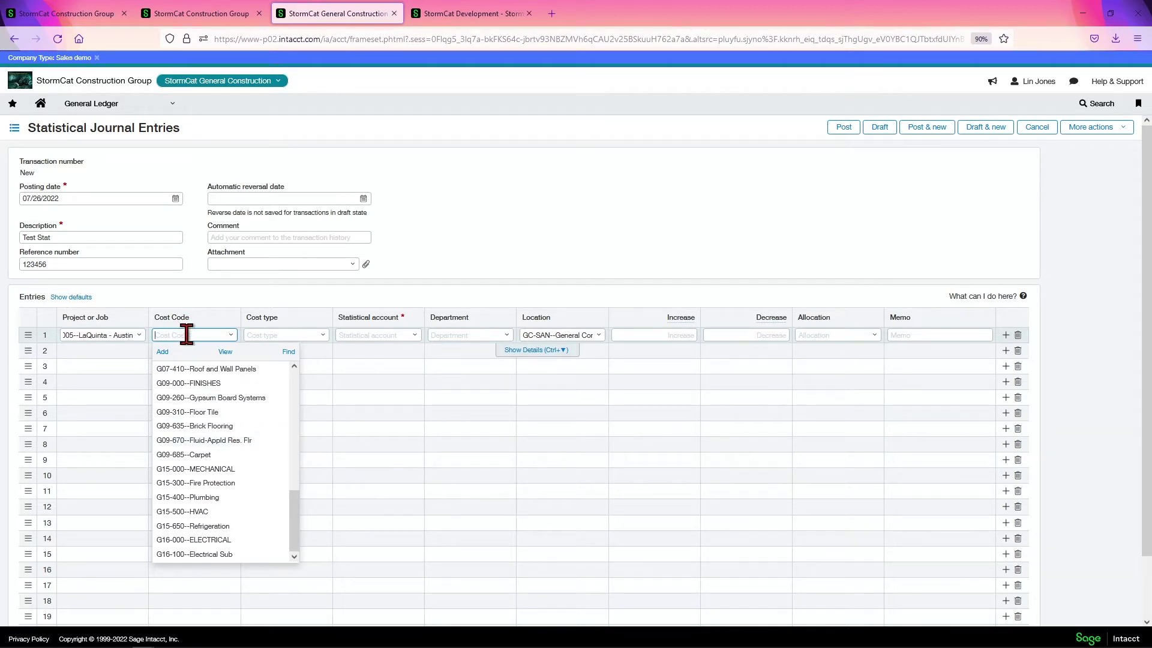
type("p")
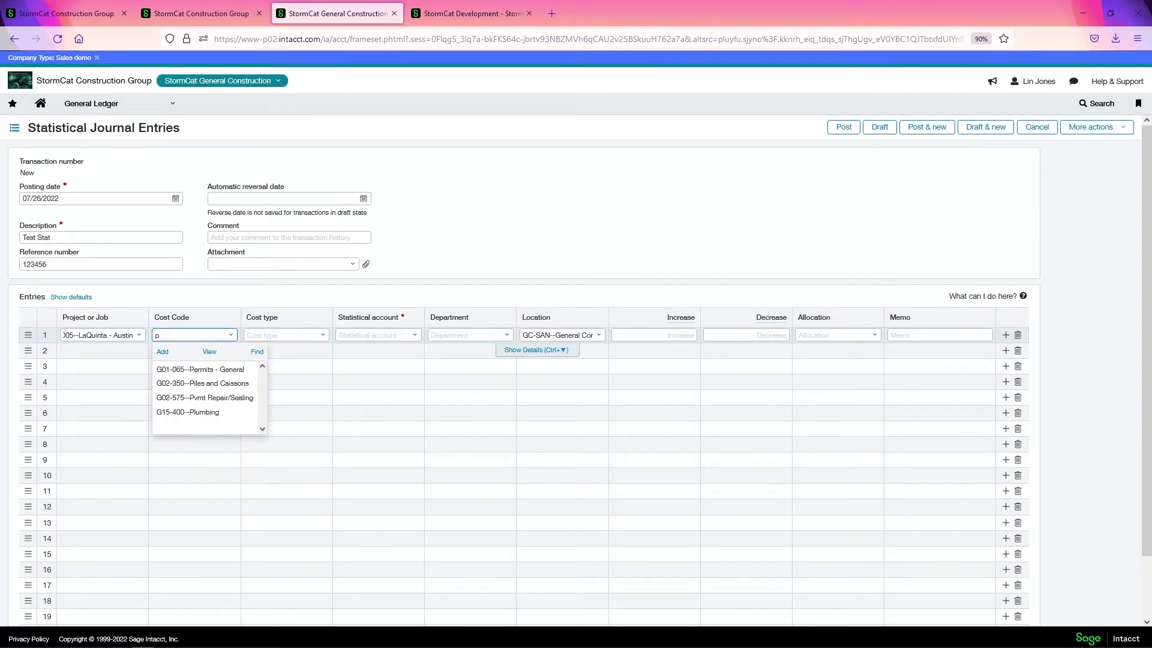
key("BackSpace")
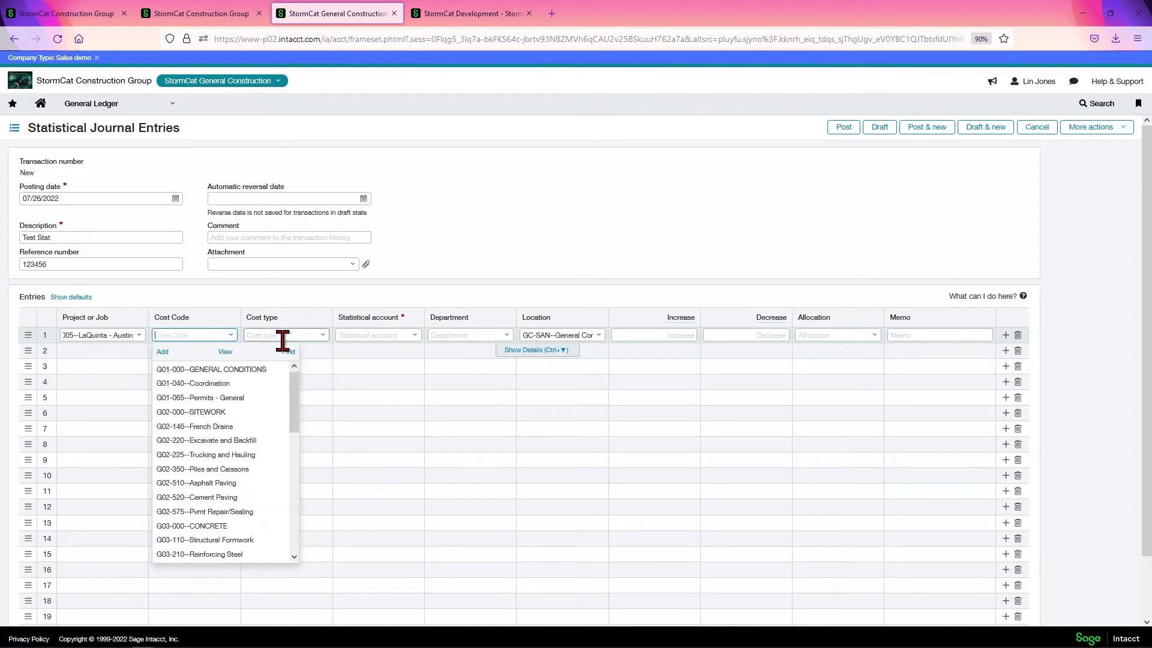
left_click(365, 382)
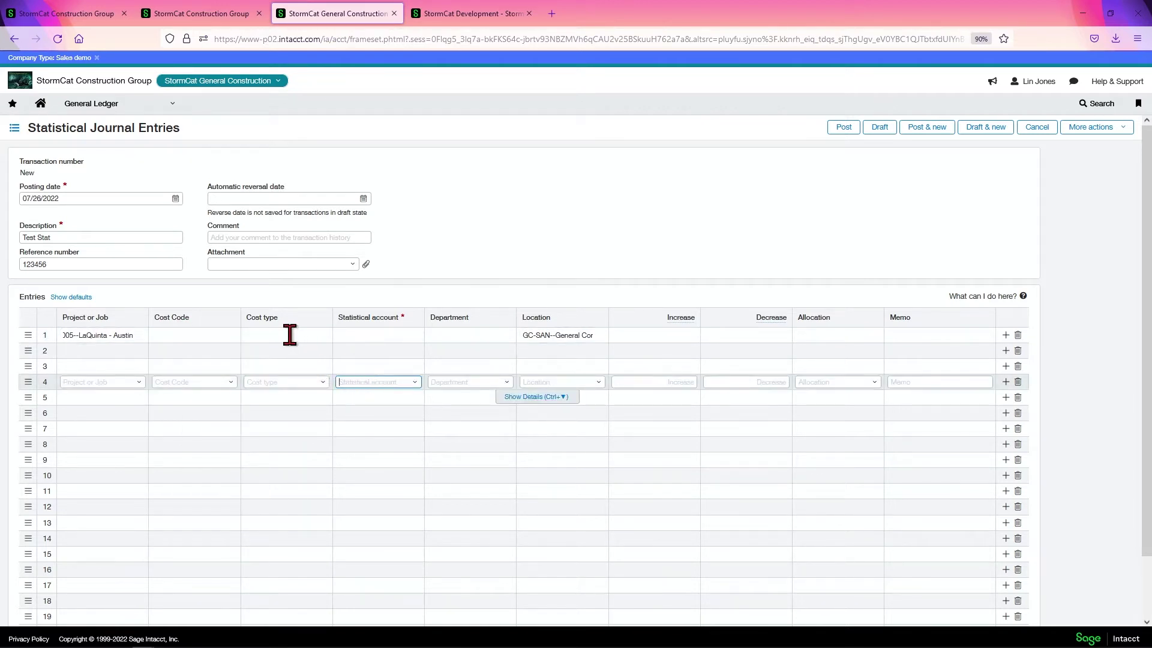
Set line 1's statistical account to 9001--Labor Hours with an increase of 40.
left_click(386, 335)
left_click(420, 339)
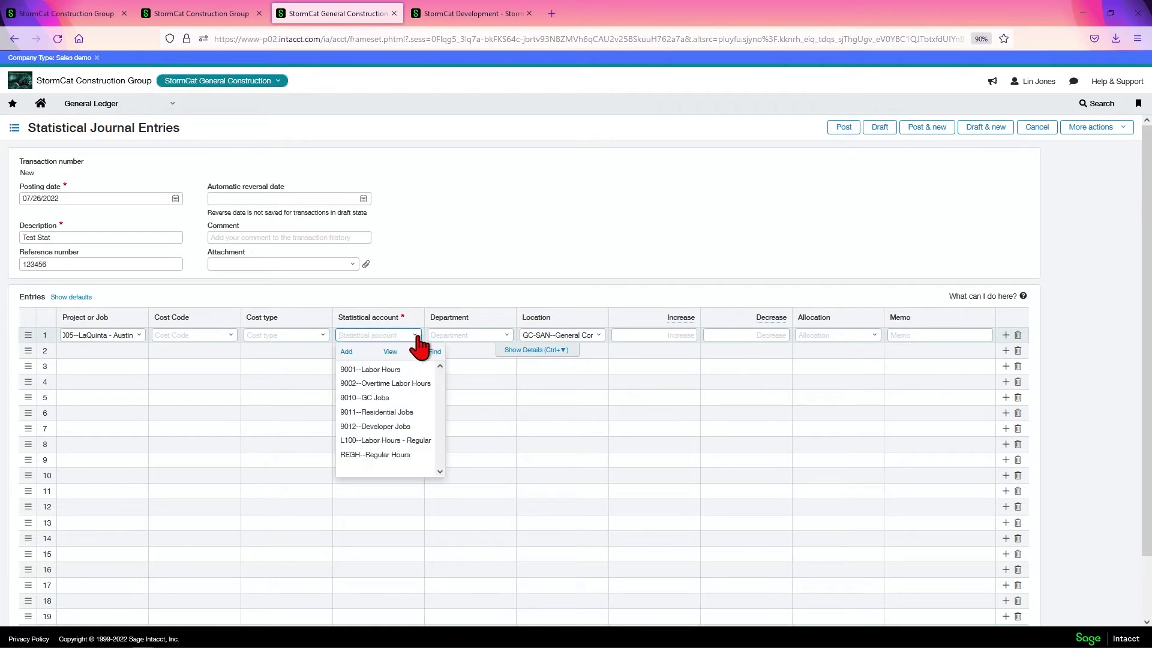
left_click(386, 370)
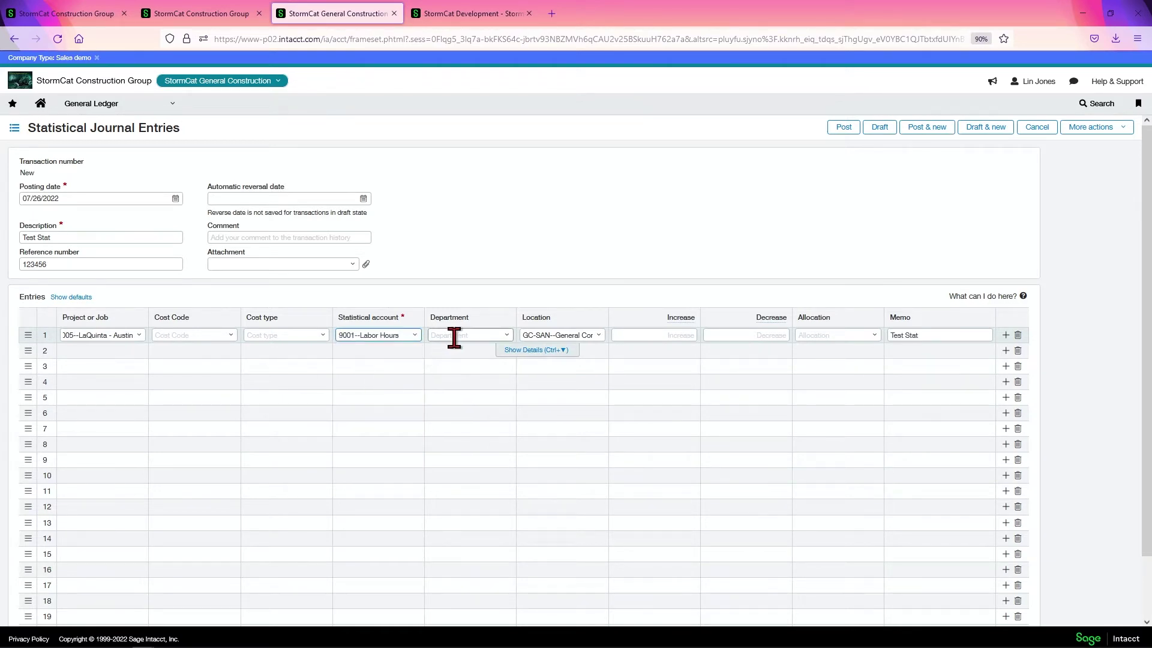
left_click(681, 336)
type("40")
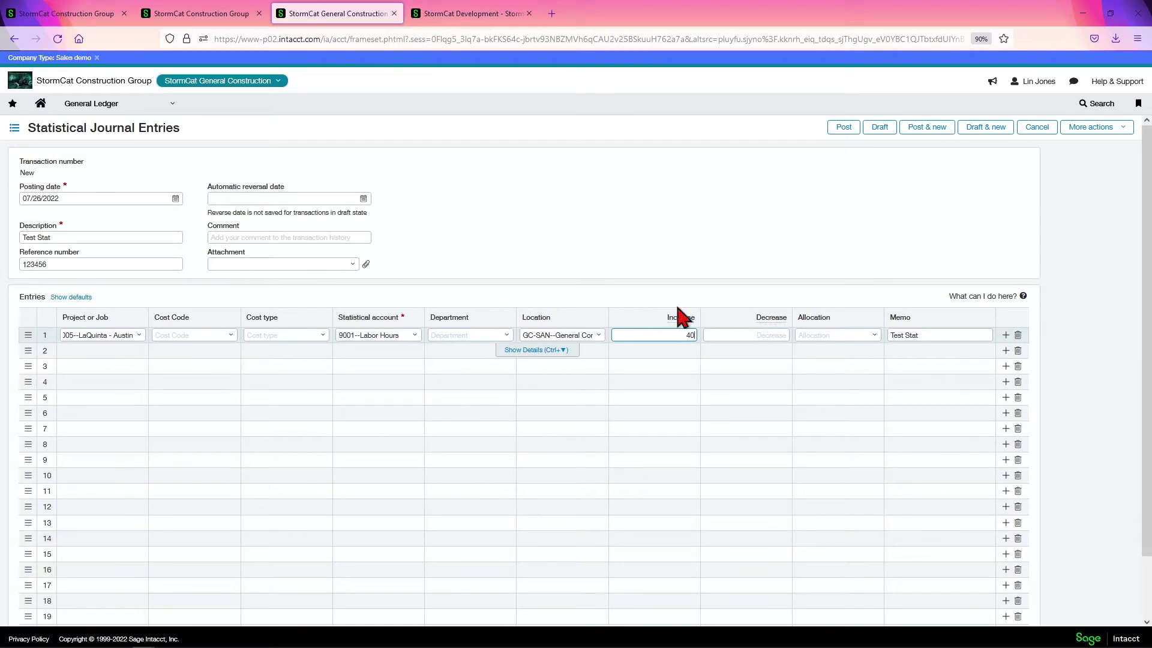
Change line 1's statistical account to REGH--Regular Hours and check its dimension details.
left_click(1079, 129)
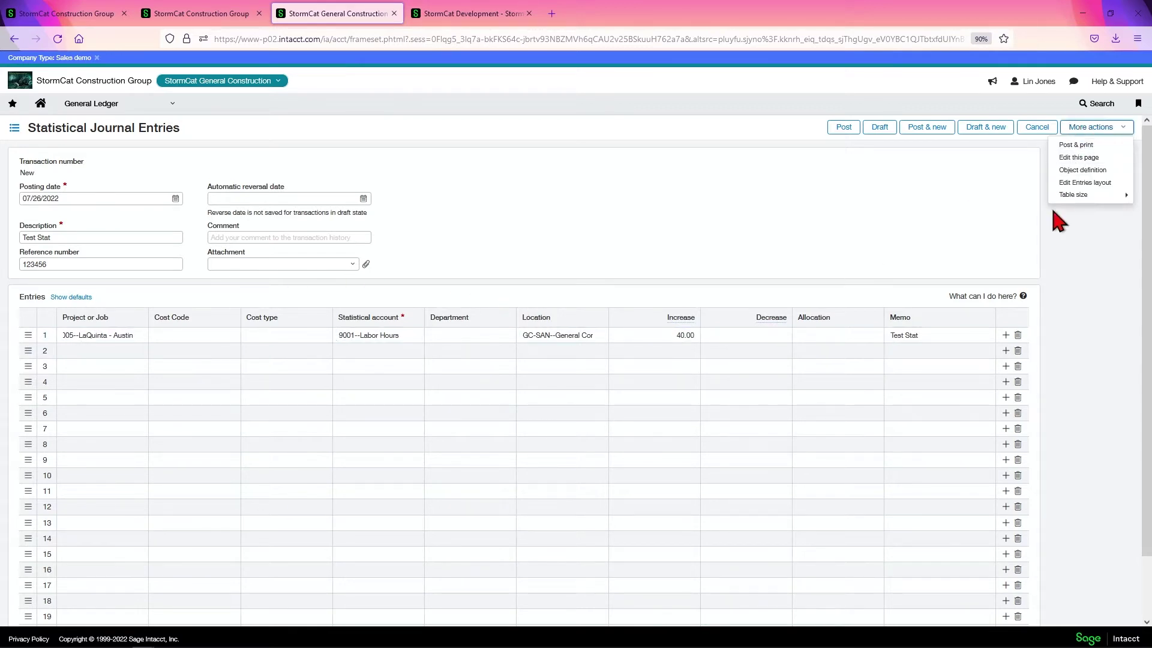
left_click(754, 266)
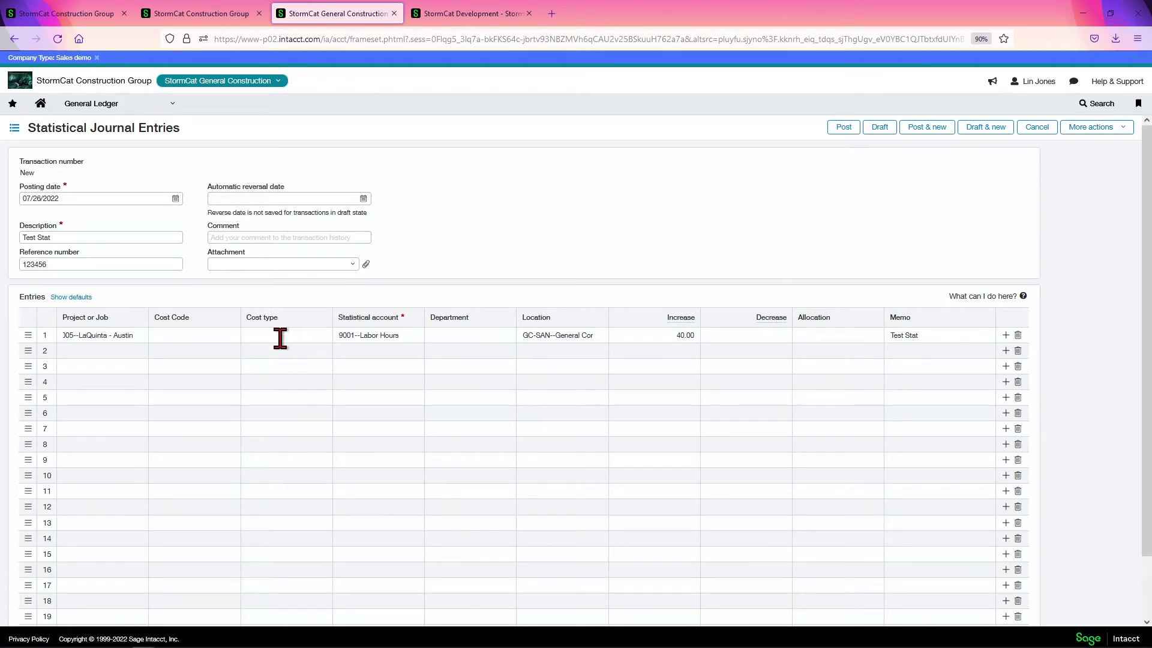
left_click(398, 334)
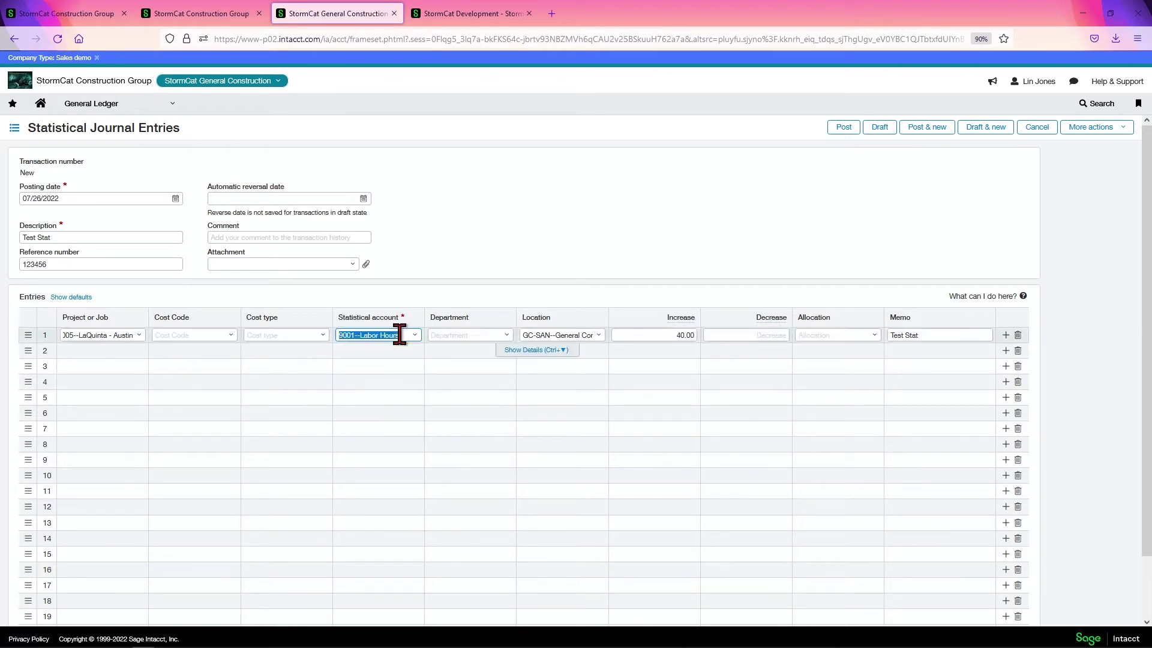
left_click(417, 337)
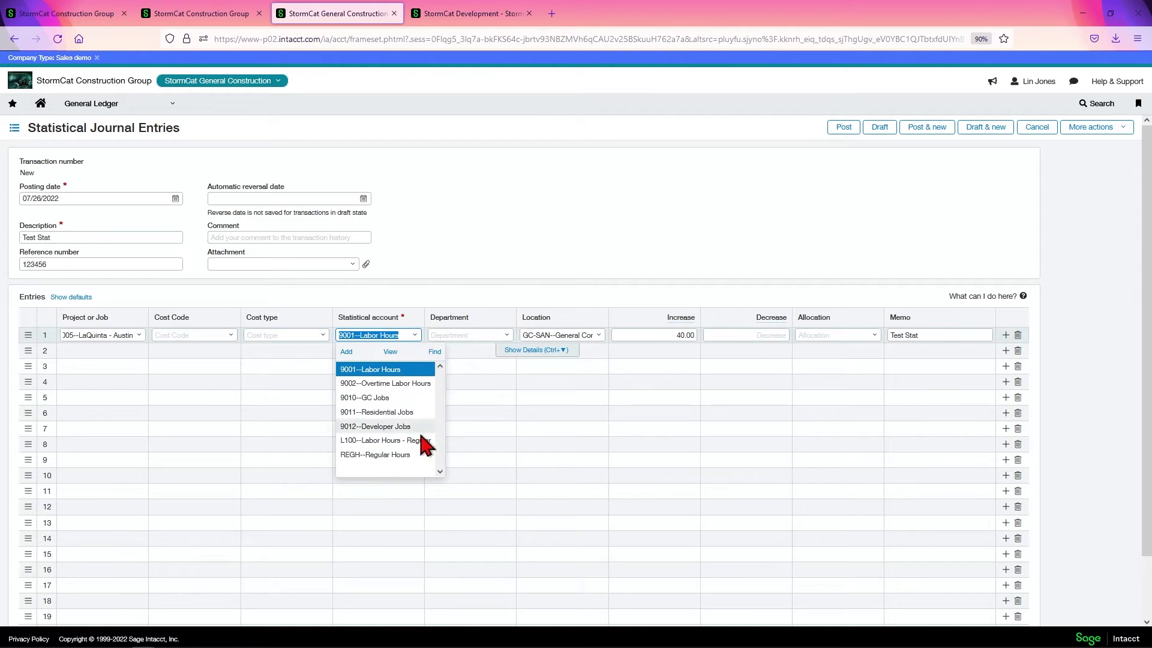
left_click(378, 455)
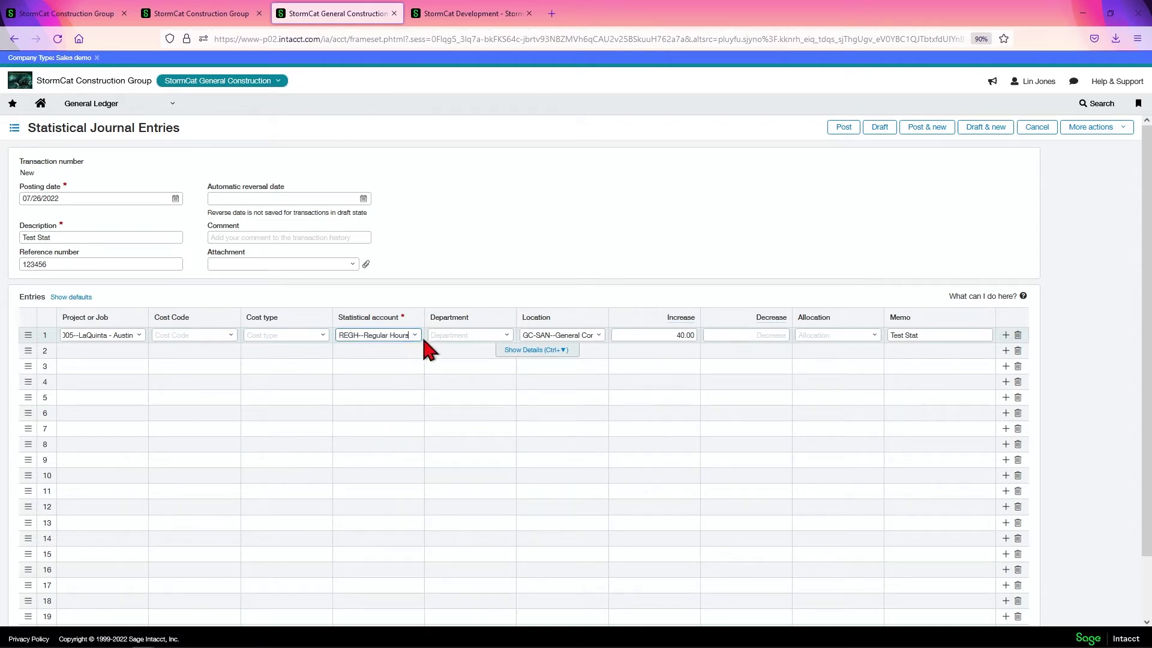
left_click(521, 353)
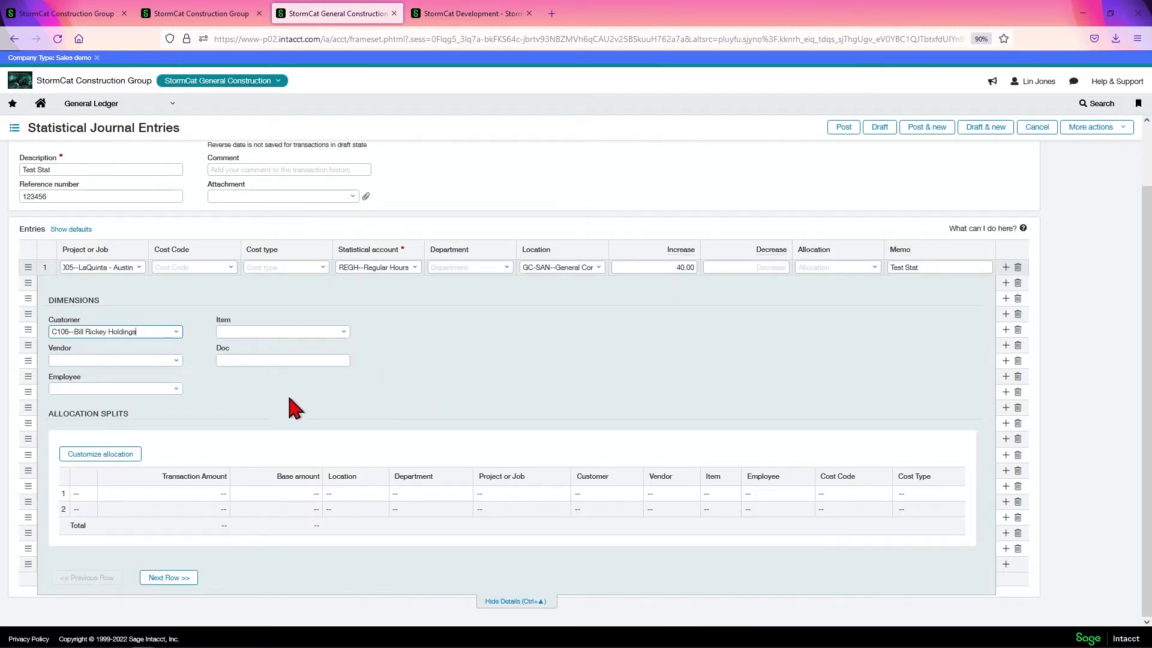
left_click(511, 601)
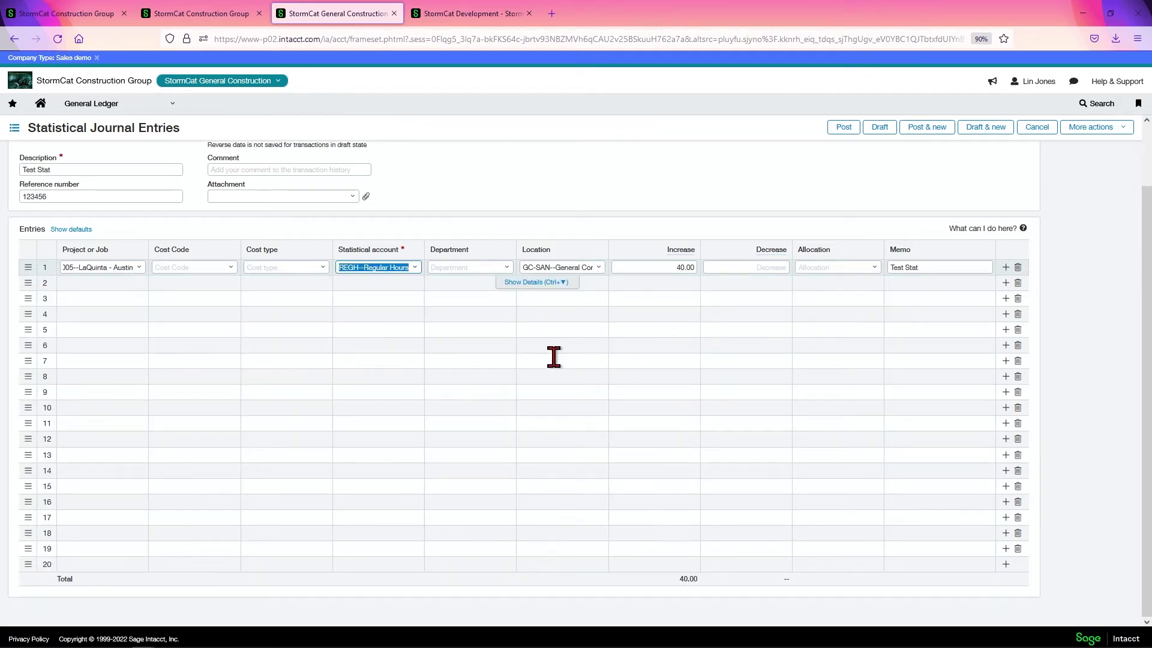
Post the Test Stat entry so it becomes number 32 in PRHours.
scroll(553, 357, "up", 2)
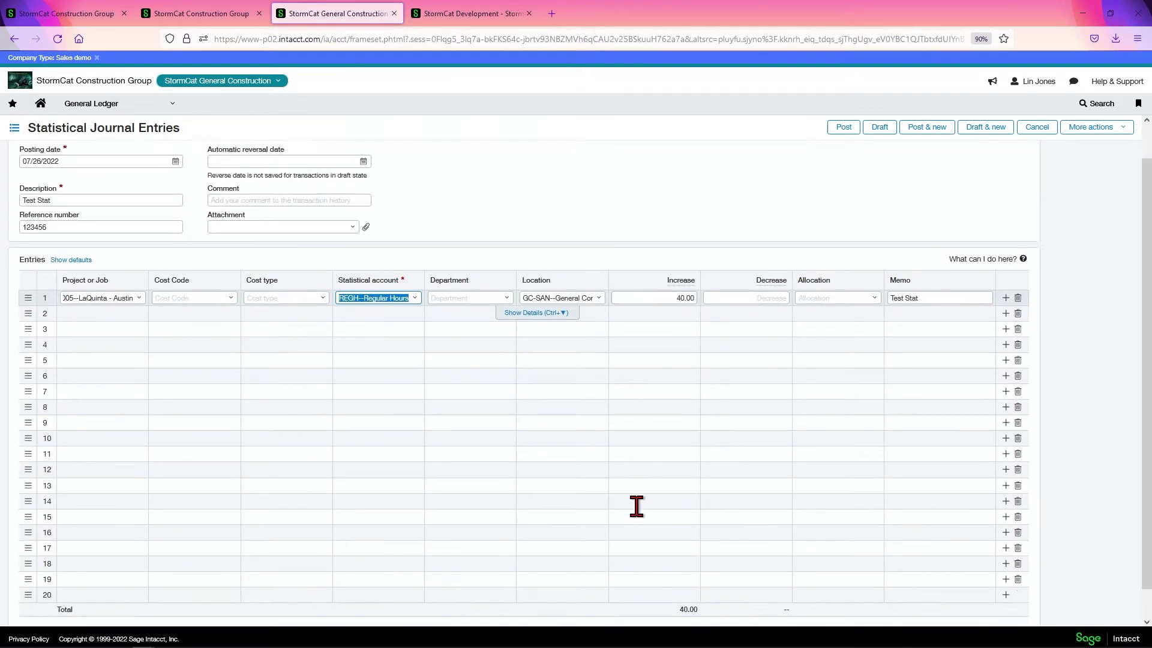
scroll(674, 606, "up", 2)
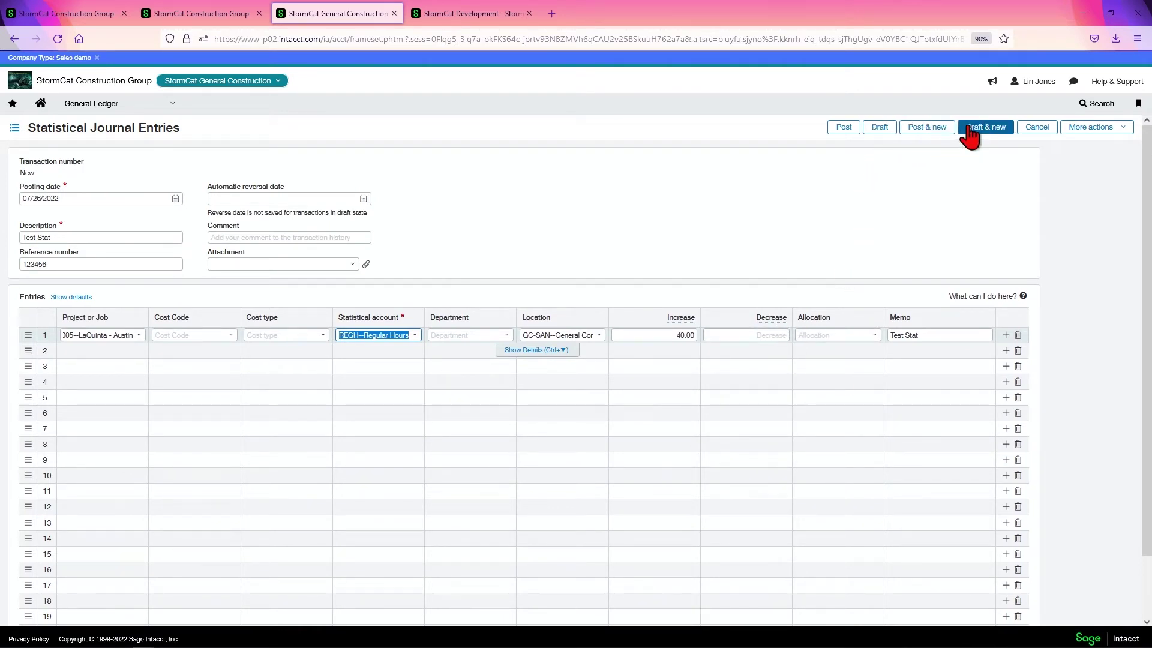
left_click(840, 132)
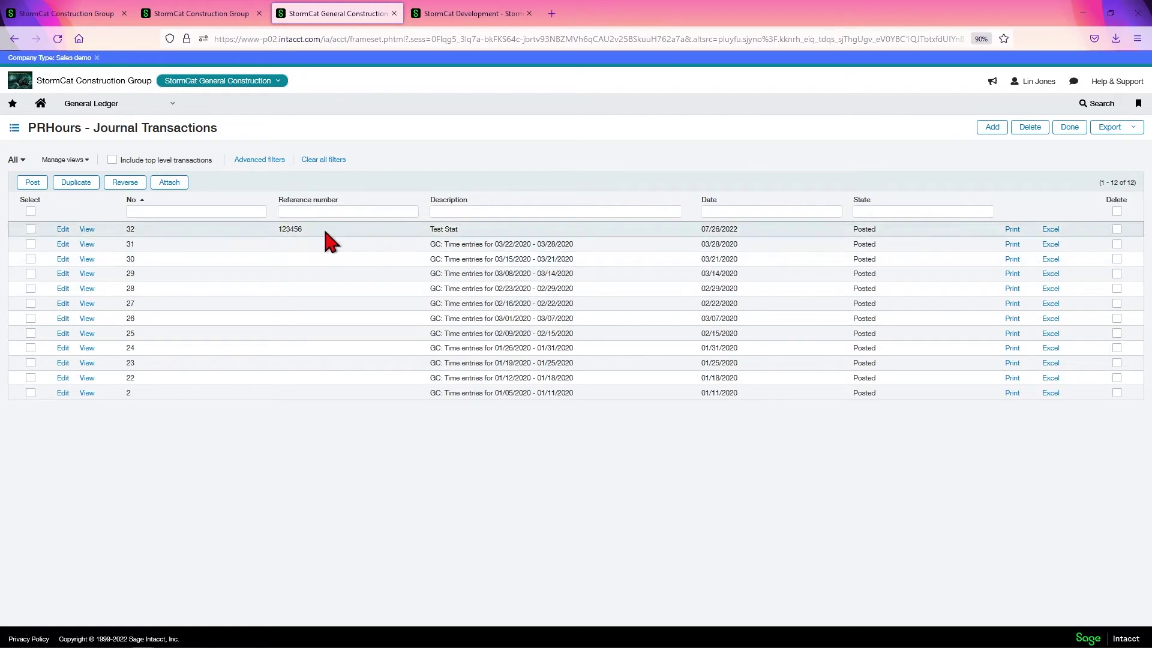
left_click(93, 103)
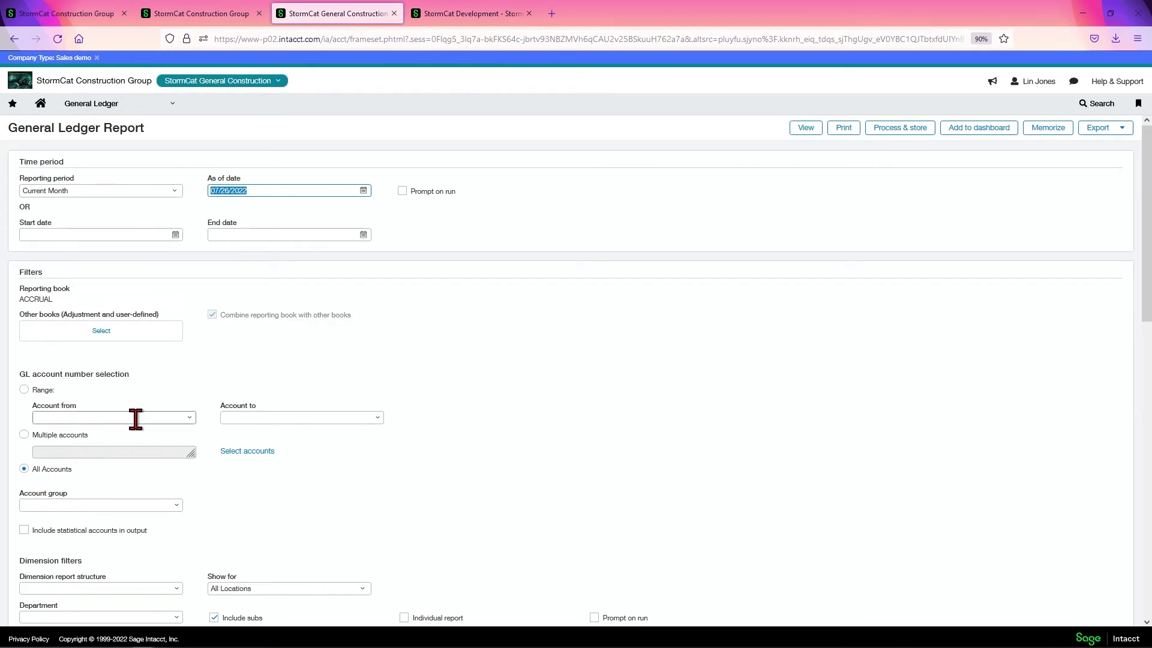
scroll(135, 418, "down", 2)
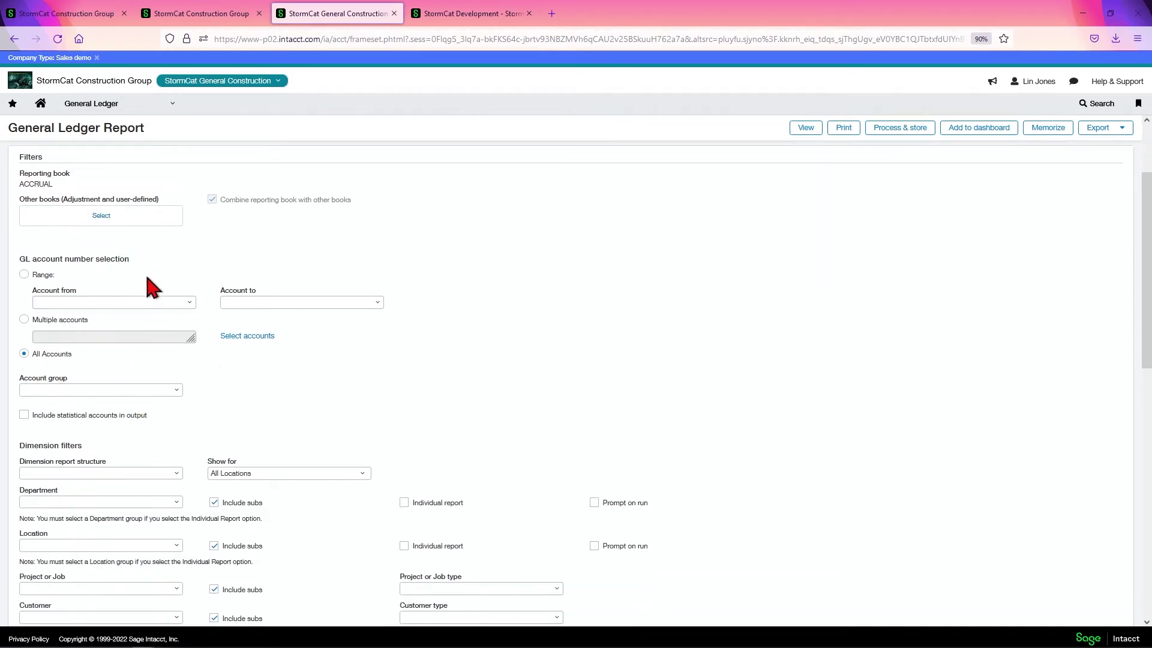
left_click(189, 303)
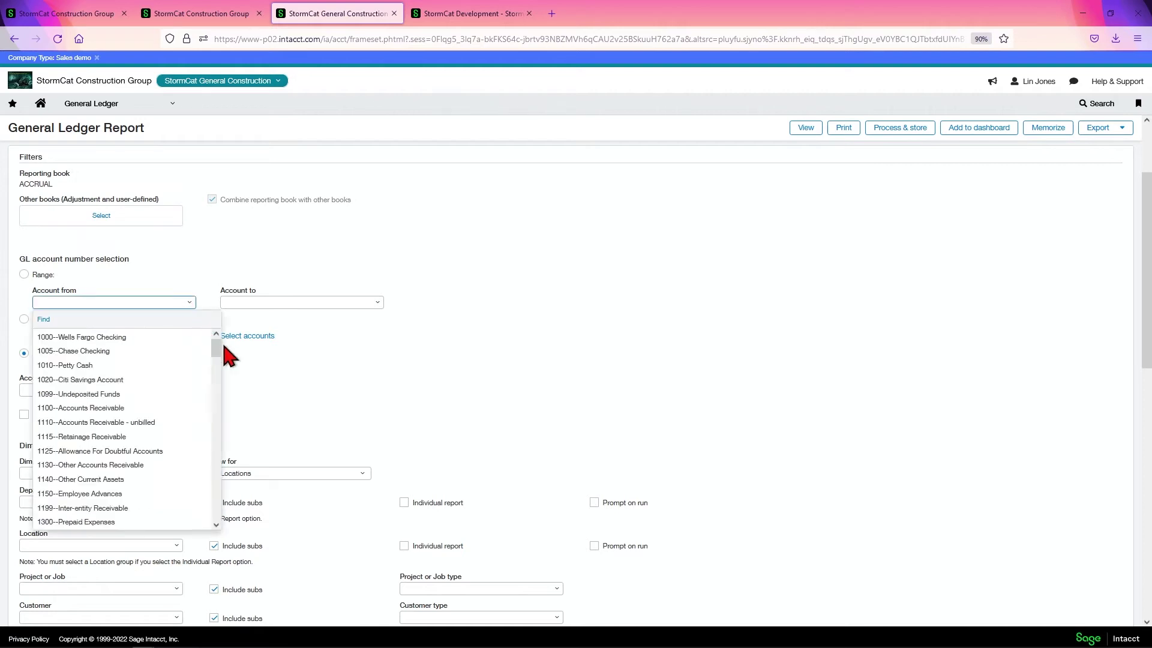
left_click_drag(217, 344, 200, 530)
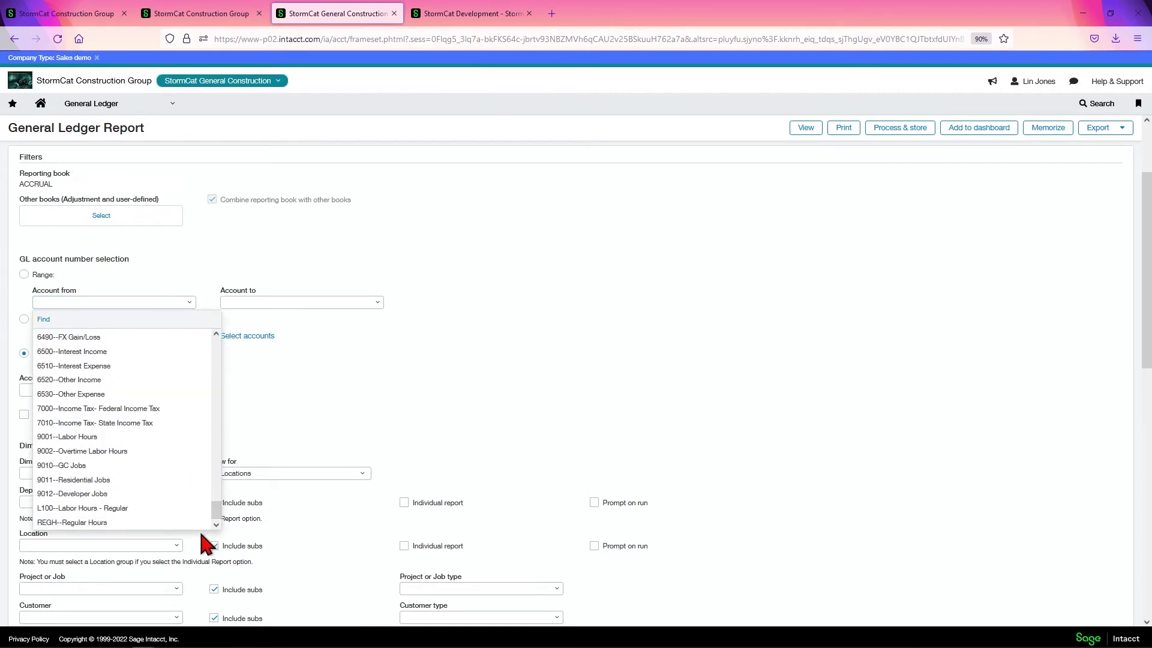
left_click(144, 522)
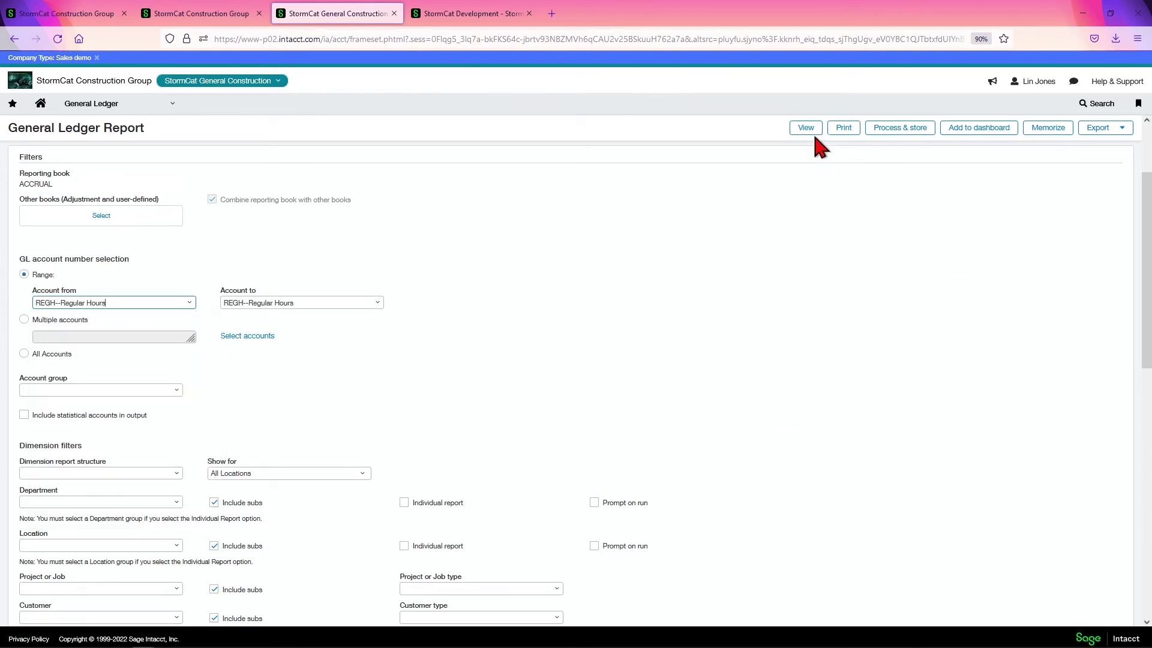
left_click(796, 128)
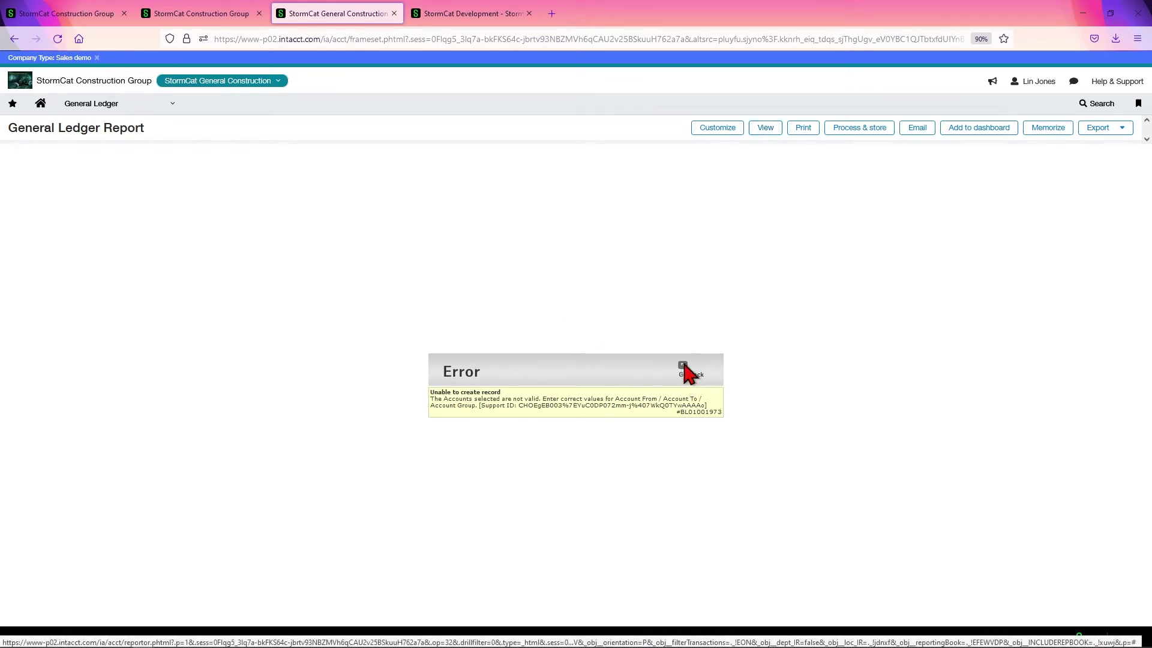
Include statistical accounts in the output and rerun, showing the 40.00 Test Stat debit.
left_click(683, 367)
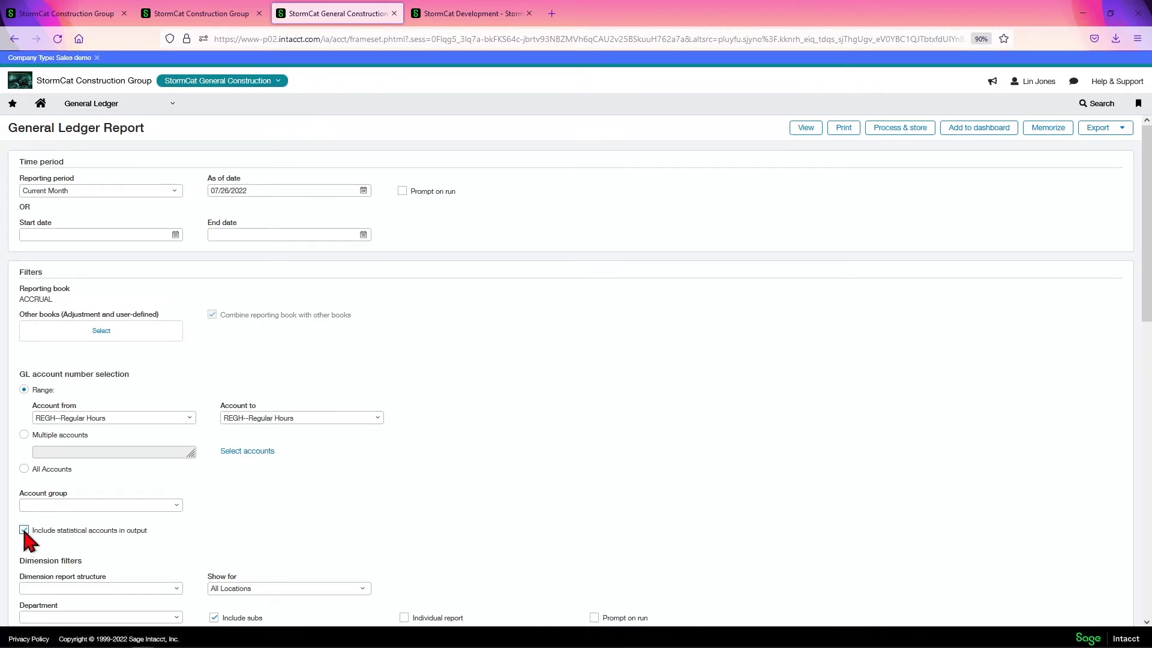
left_click_drag(34, 530, 142, 538)
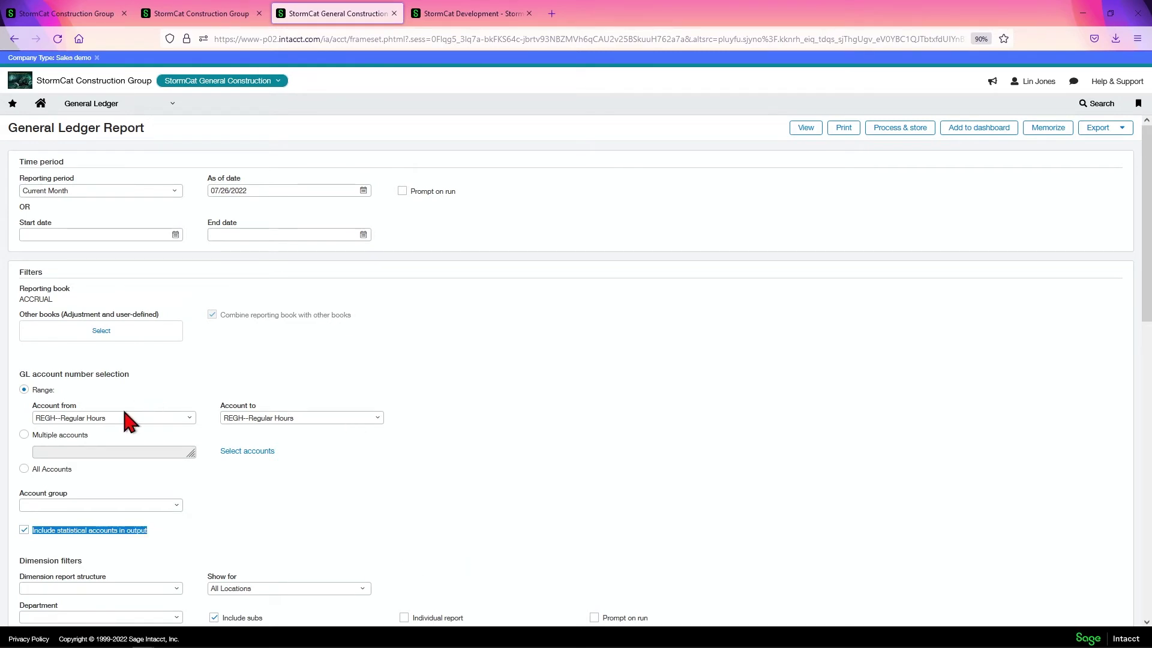
left_click(813, 128)
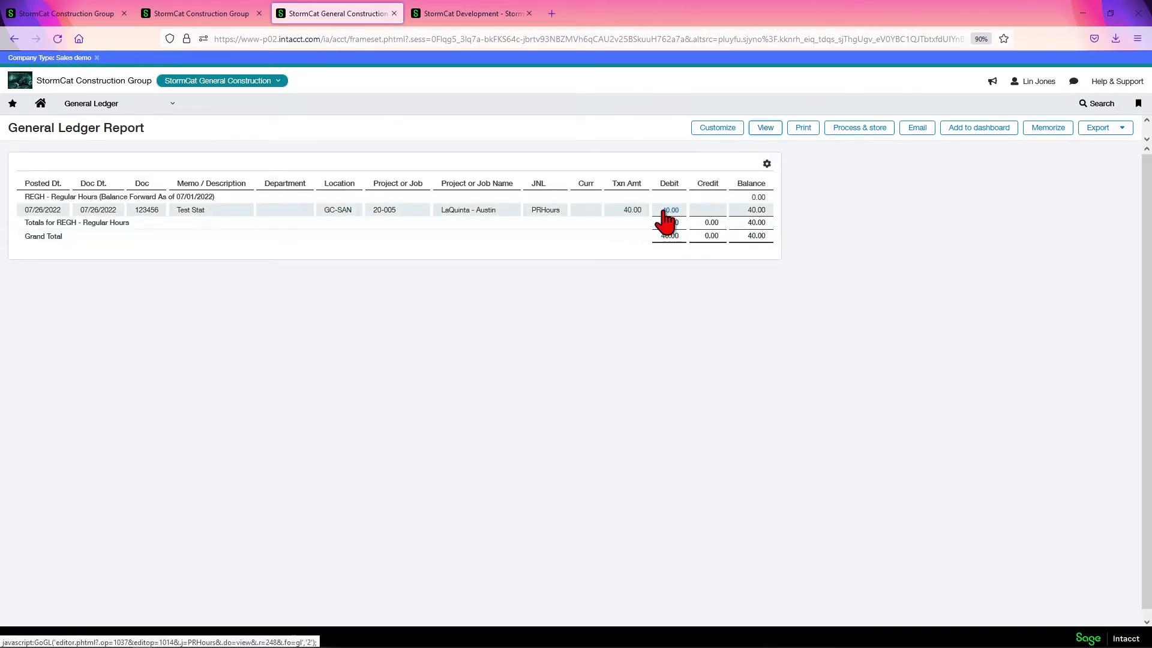
Drill into the 40.00 debit, review its history, cancel the reversal, and return to the report.
left_click(668, 212)
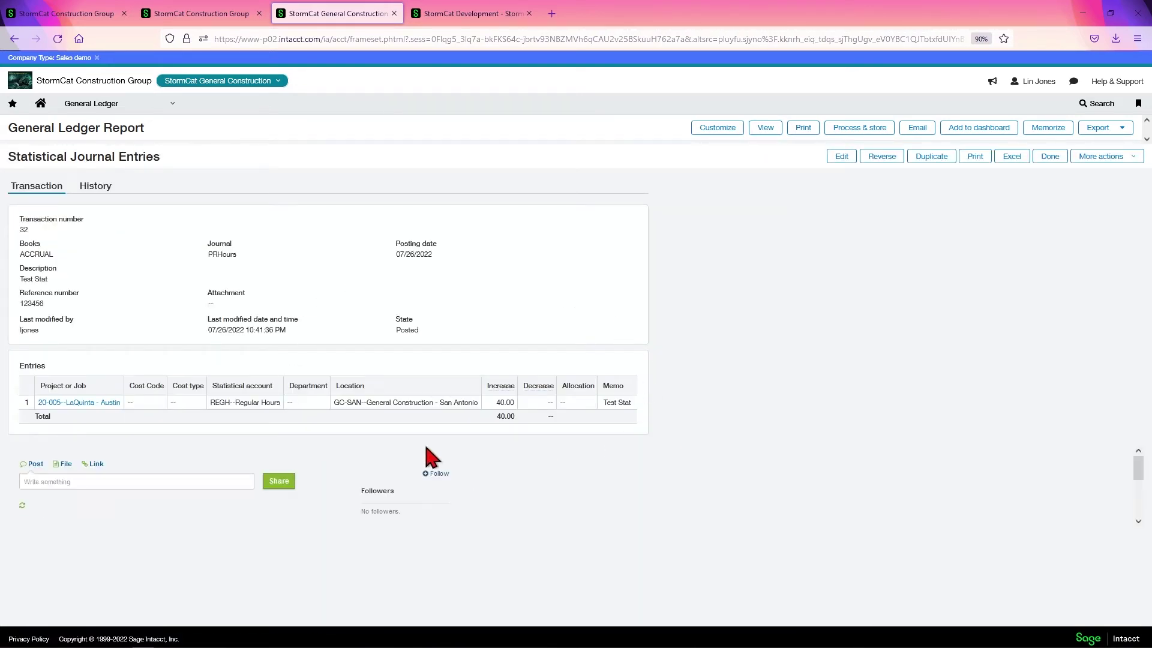
left_click(95, 187)
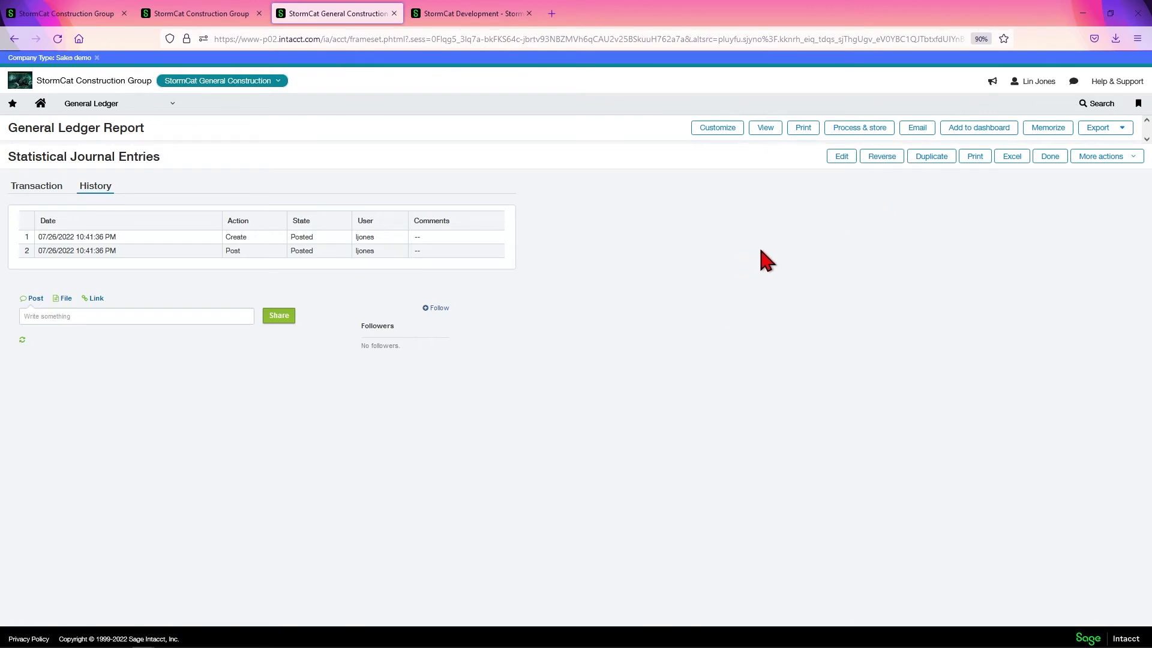
left_click(881, 158)
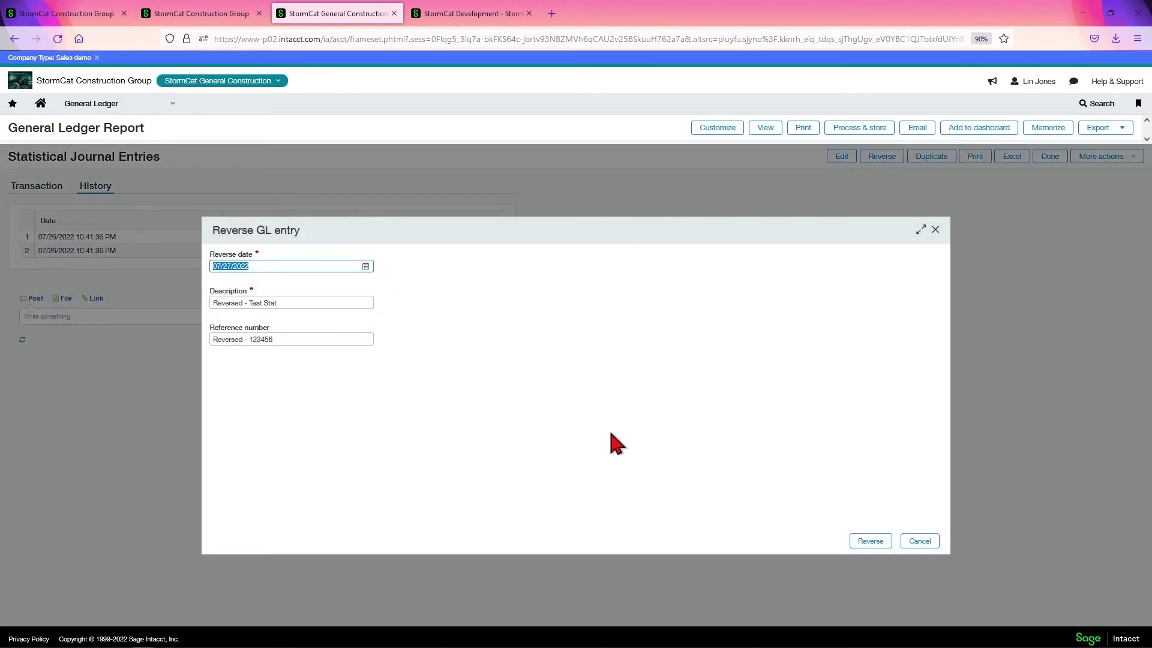
left_click(919, 541)
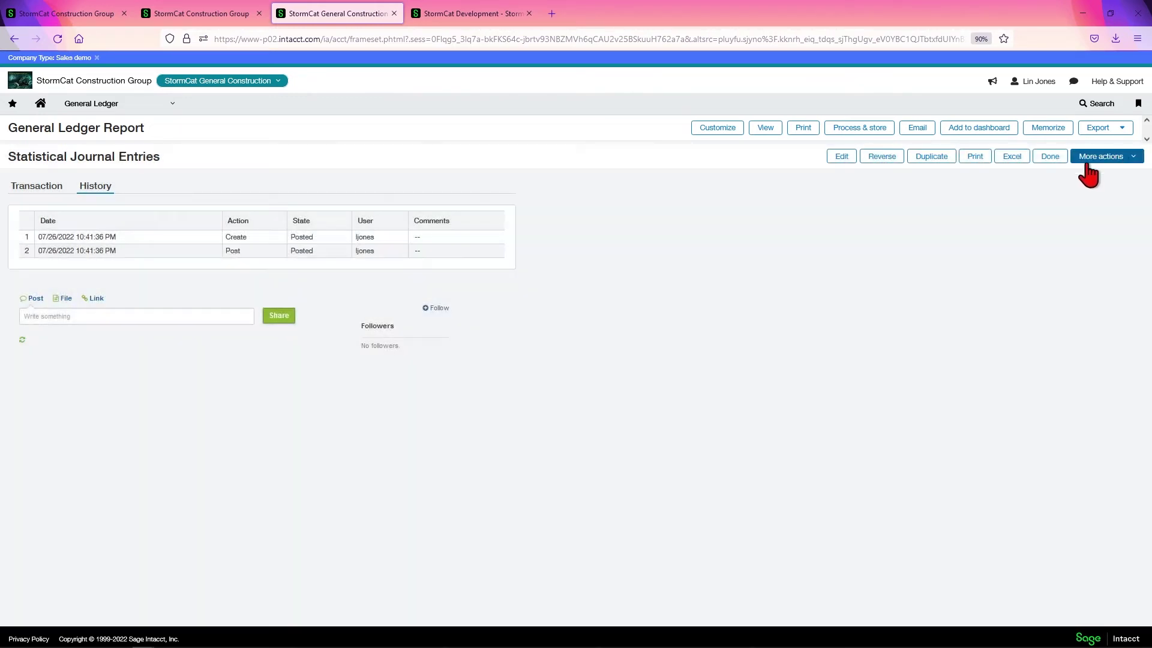
left_click(1050, 158)
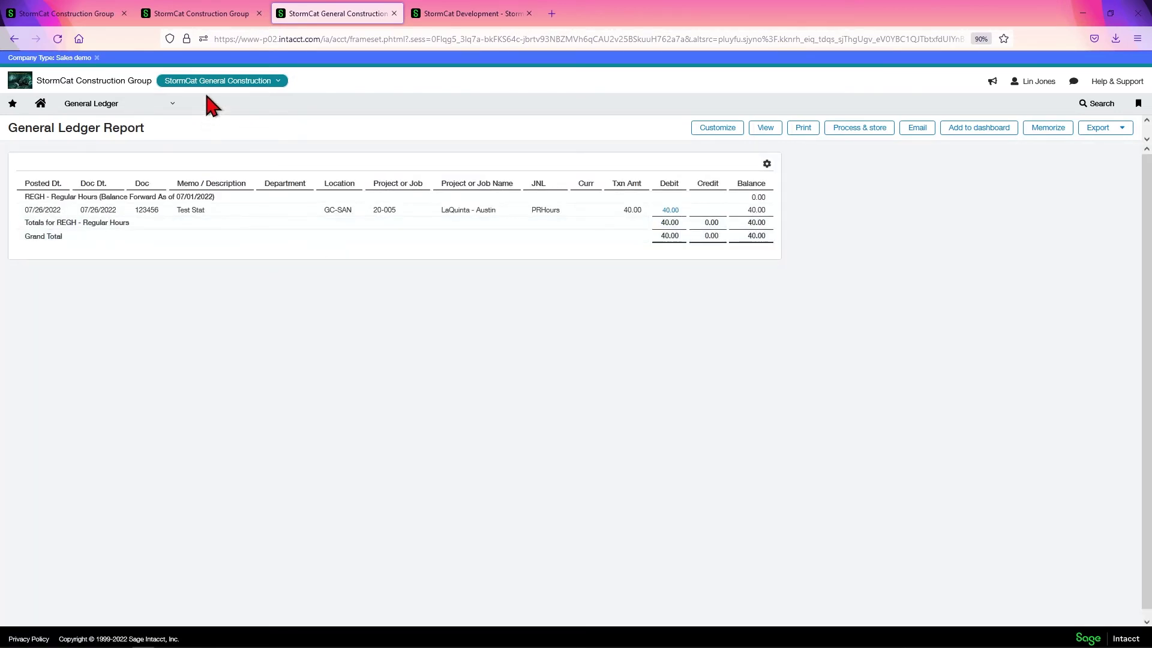
Go to the Payroll Hours journal's transactions and open transaction 32 (Test Stat).
left_click(93, 104)
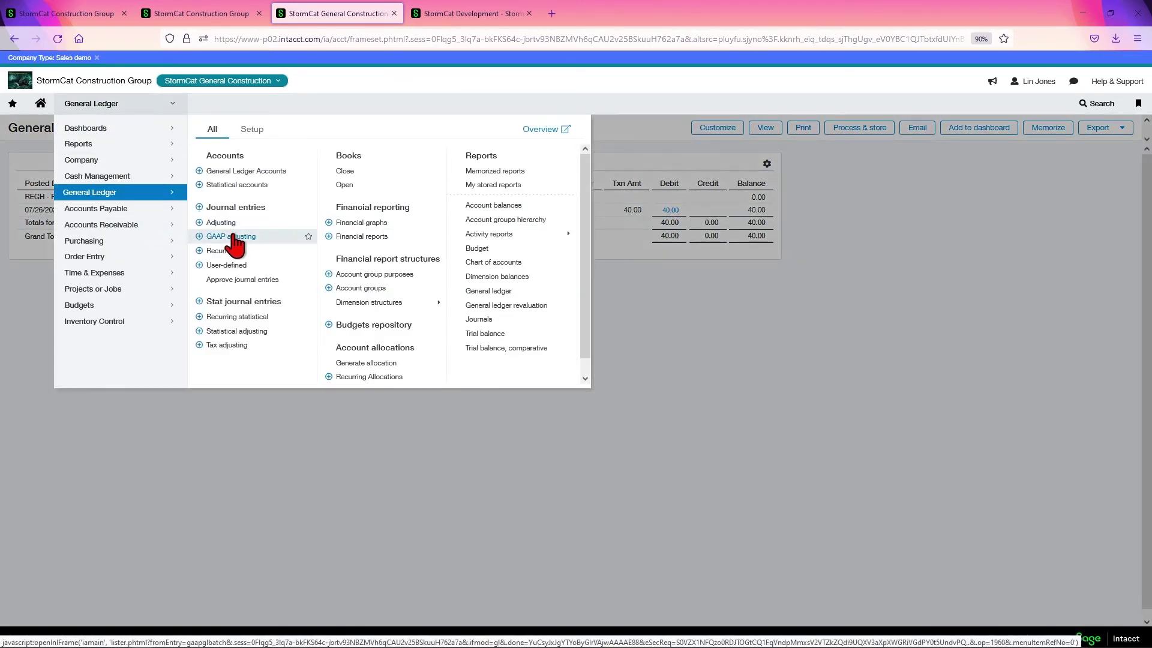
left_click(235, 304)
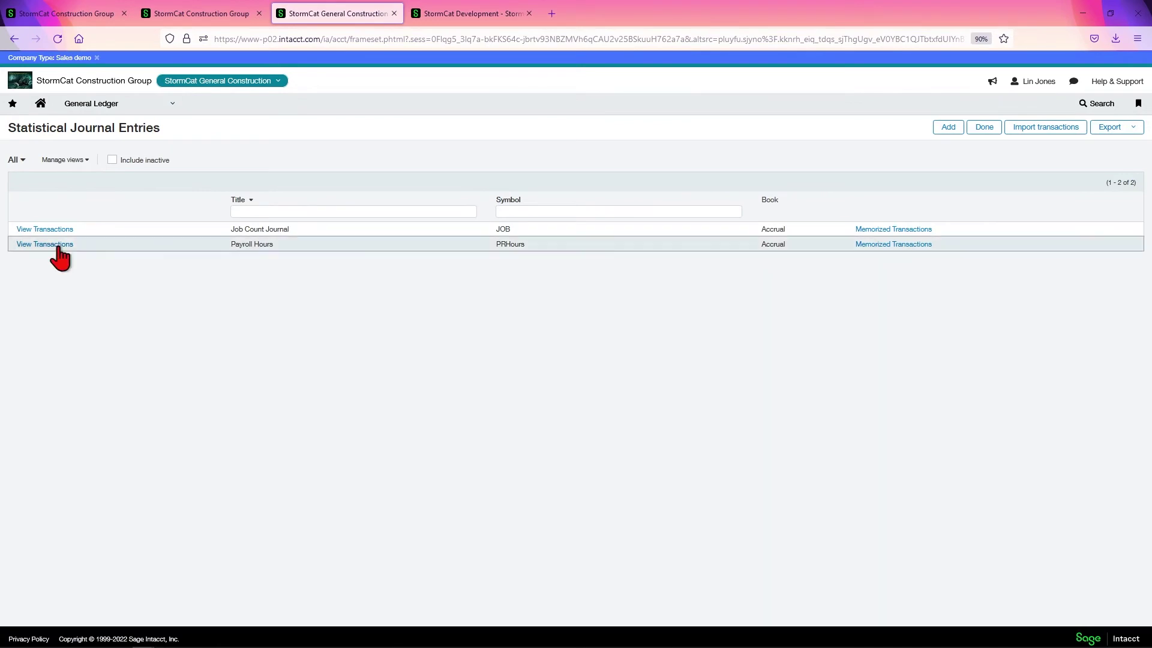
left_click(48, 244)
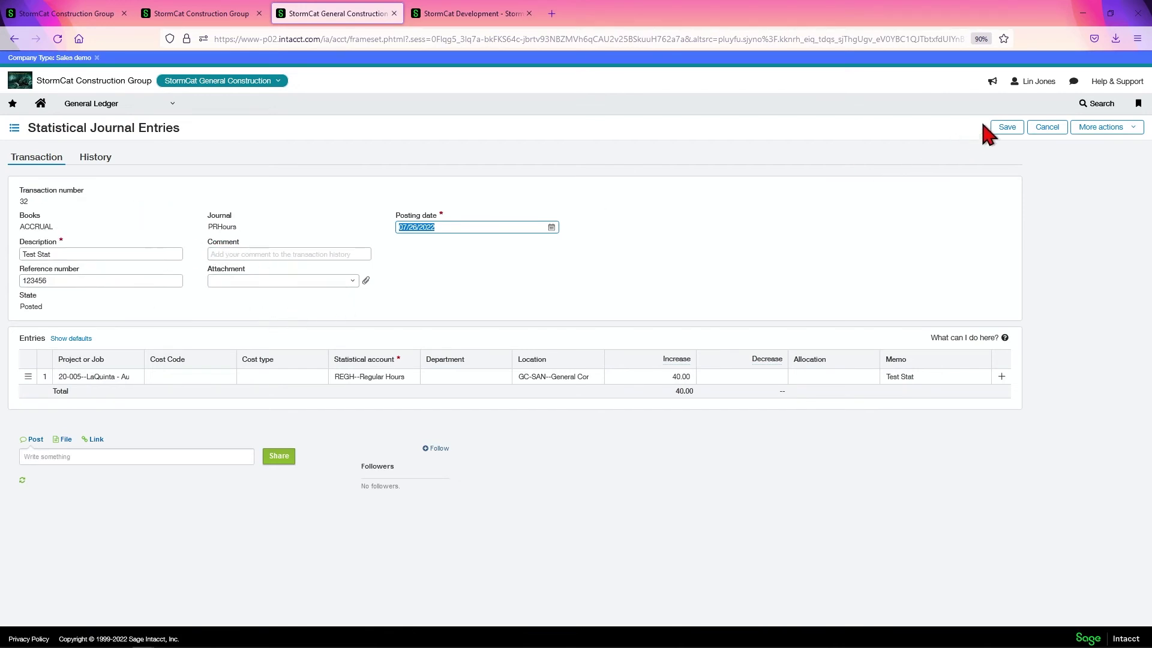
left_click(1047, 129)
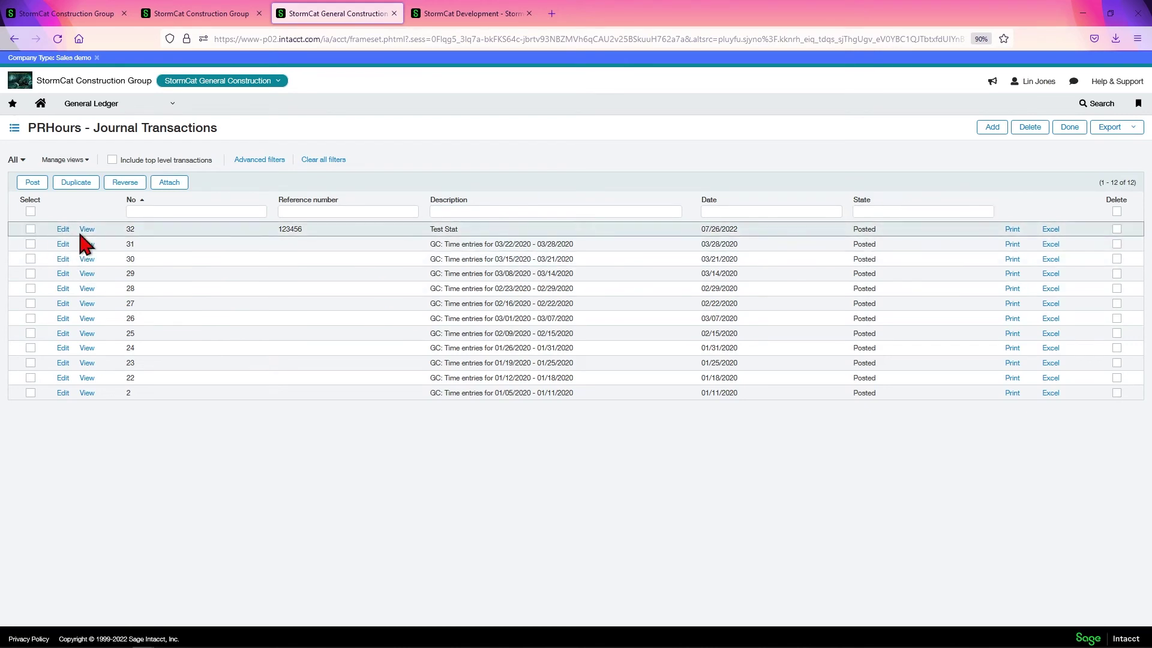
left_click(87, 229)
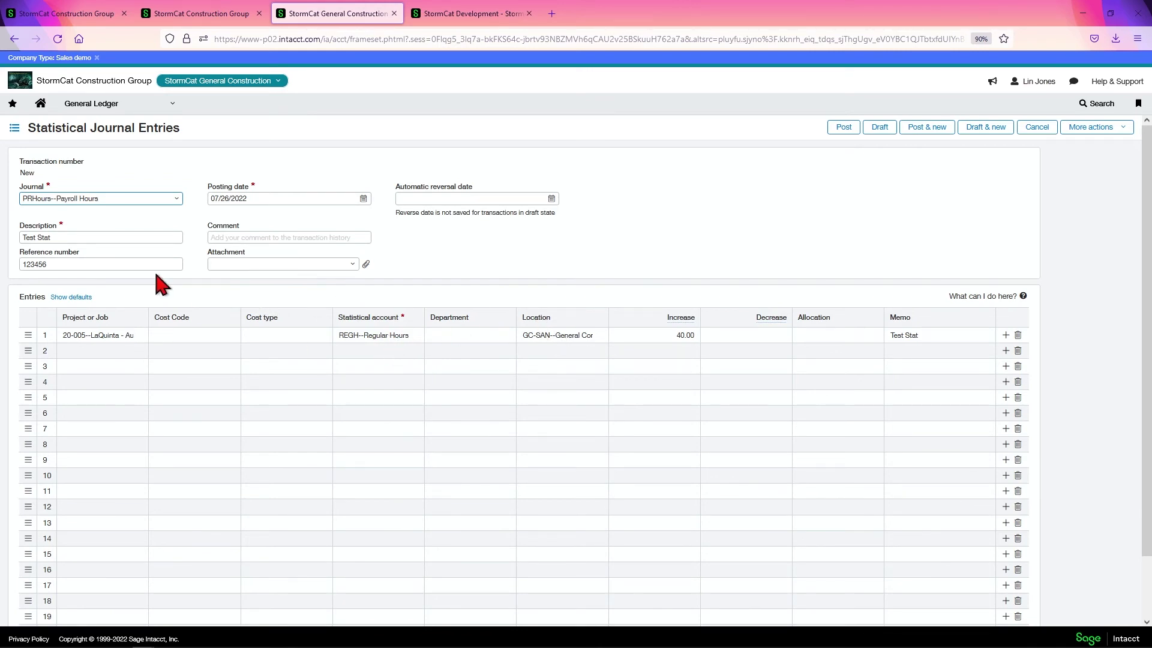
Change the copied entry's posting date to 08/26/2022.
left_click_drag(257, 198, 206, 192)
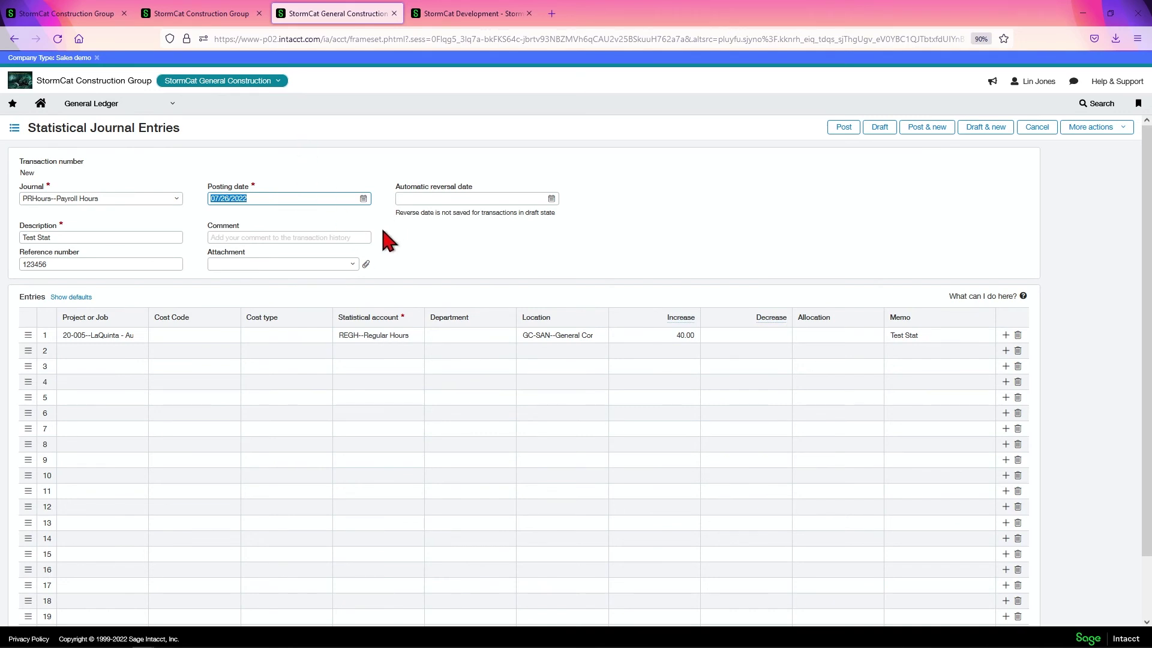
left_click(499, 270)
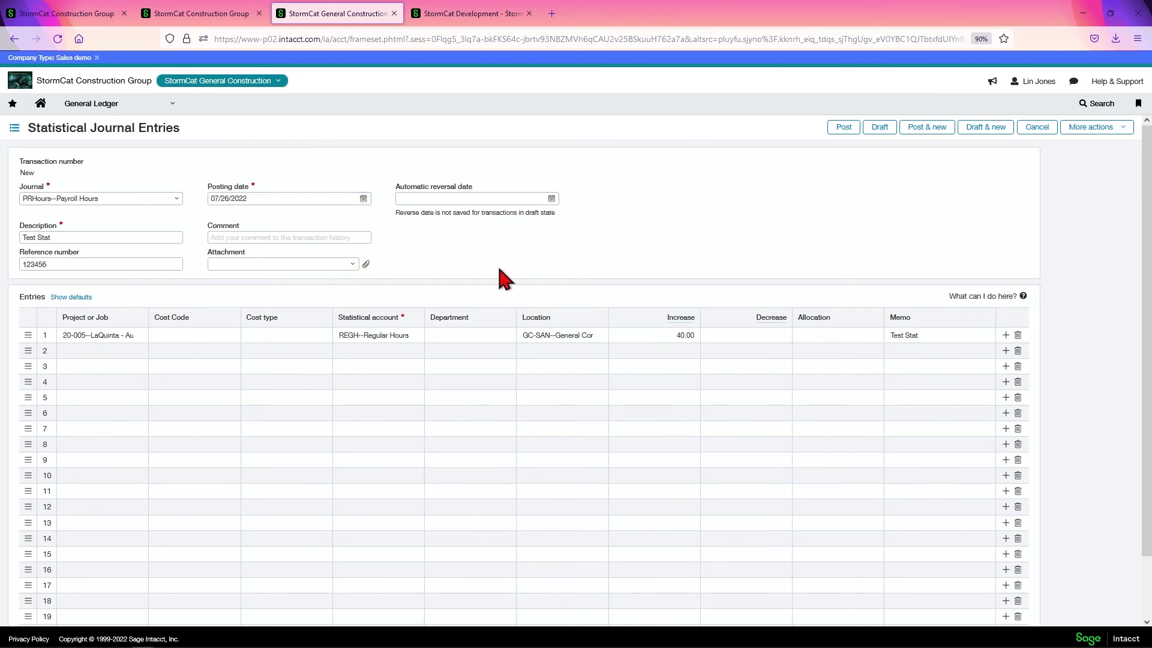
left_click(283, 198)
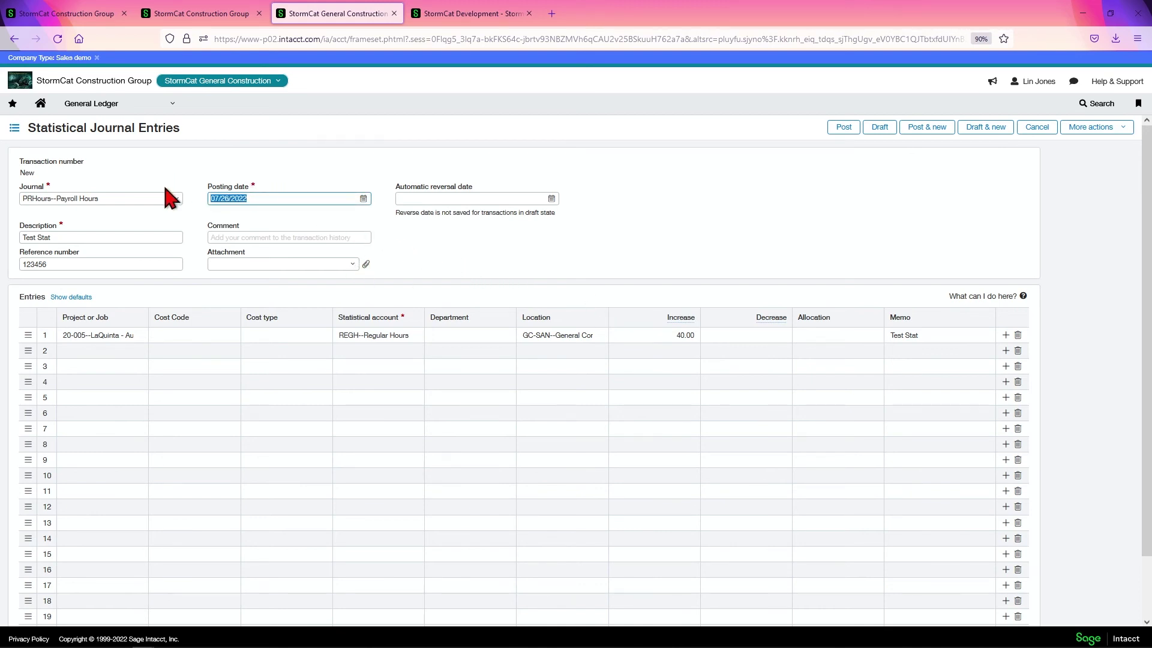
type("0")
left_click(466, 263)
left_click(119, 238)
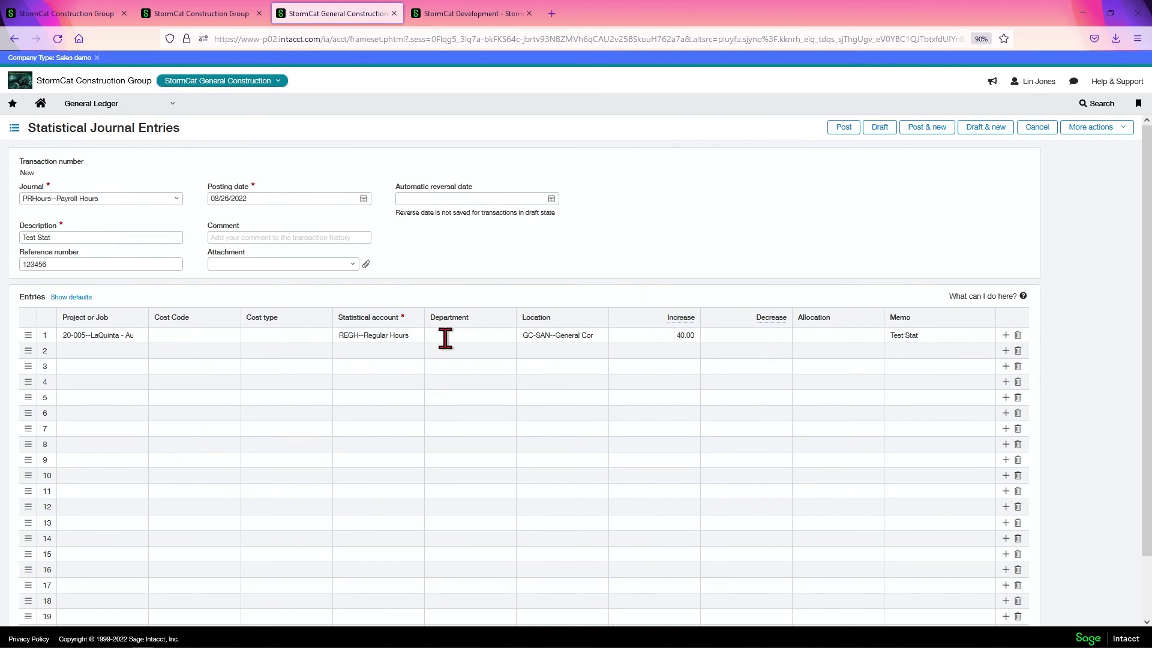
Give line 1 department IN001--Installation and post the entry as transaction 33.
left_click(474, 336)
left_click(506, 336)
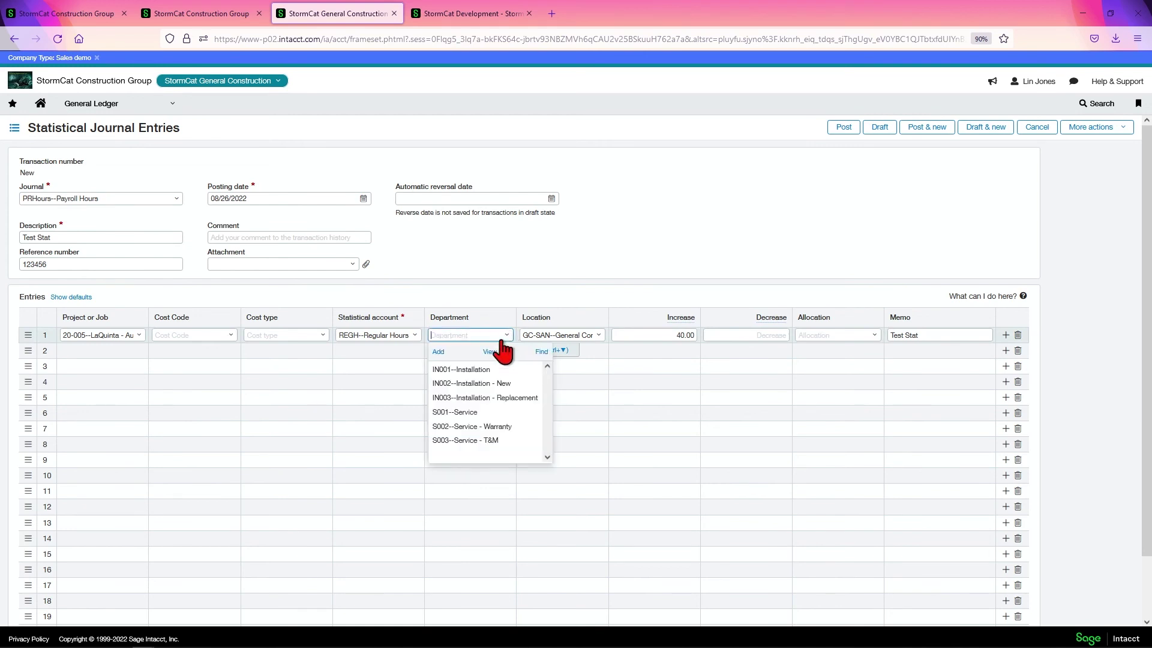
left_click(491, 370)
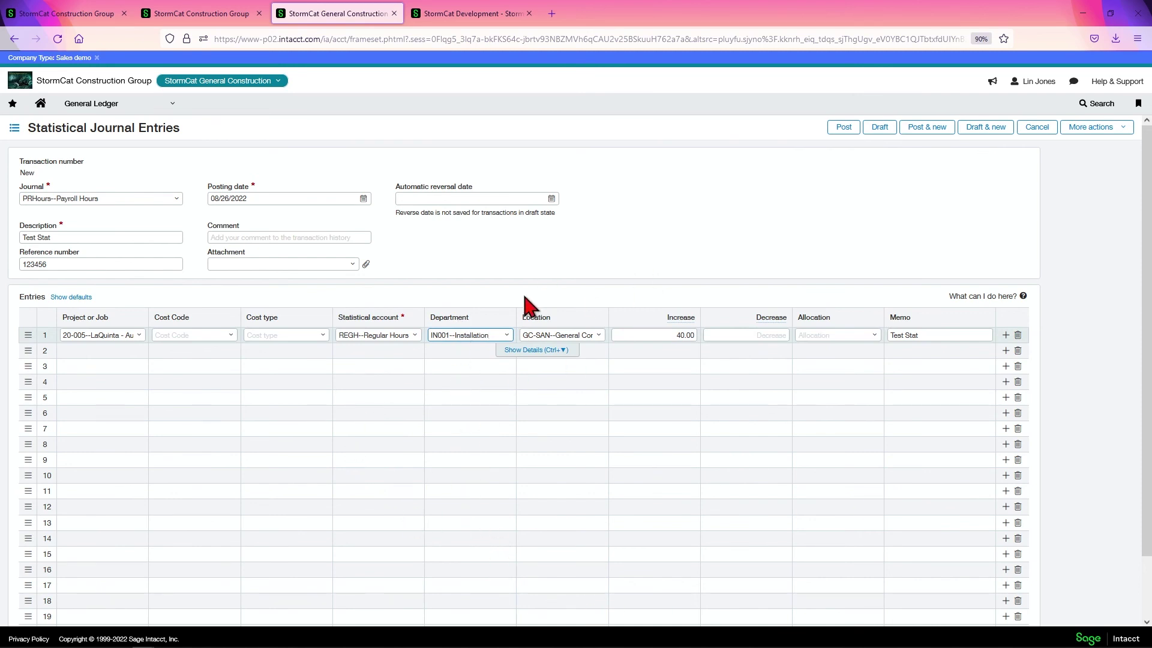
left_click(843, 128)
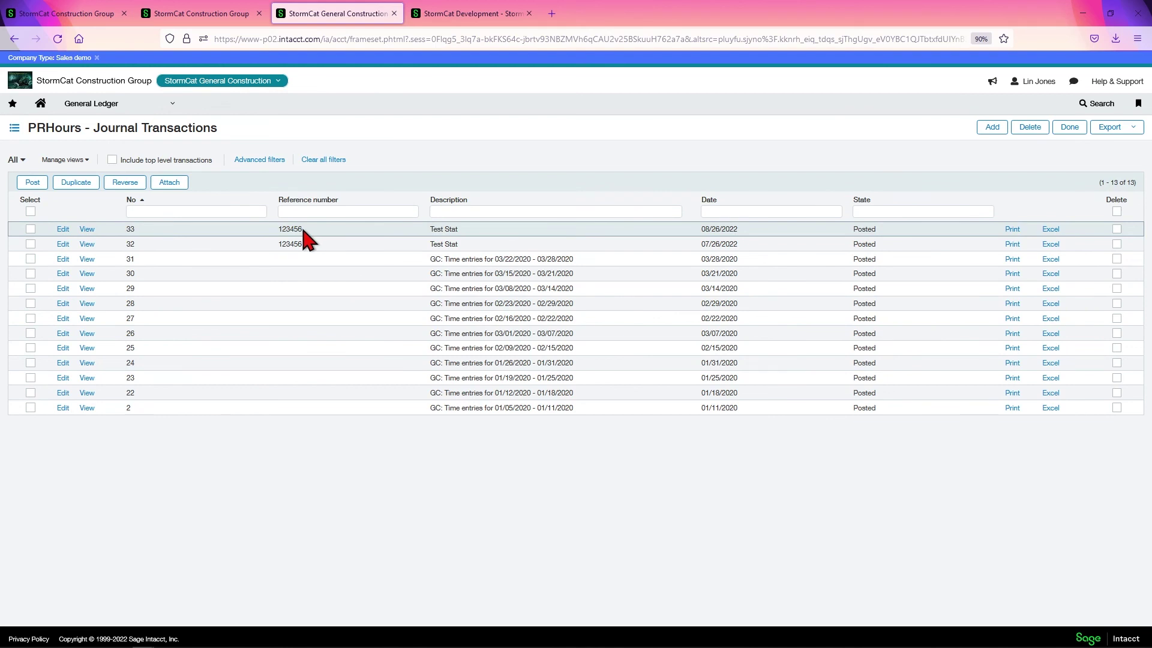
Reopen transaction 33, replace reference 123456 with 3456897, and save.
left_click(60, 230)
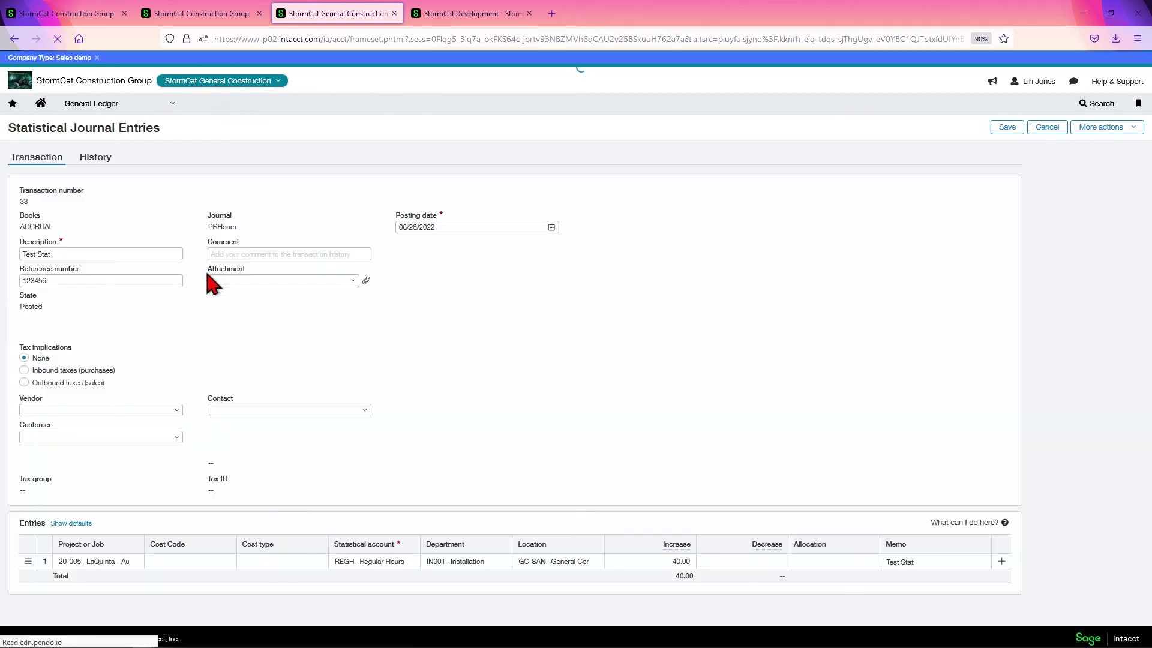
left_click(51, 281)
double_click(52, 280)
type("3456897")
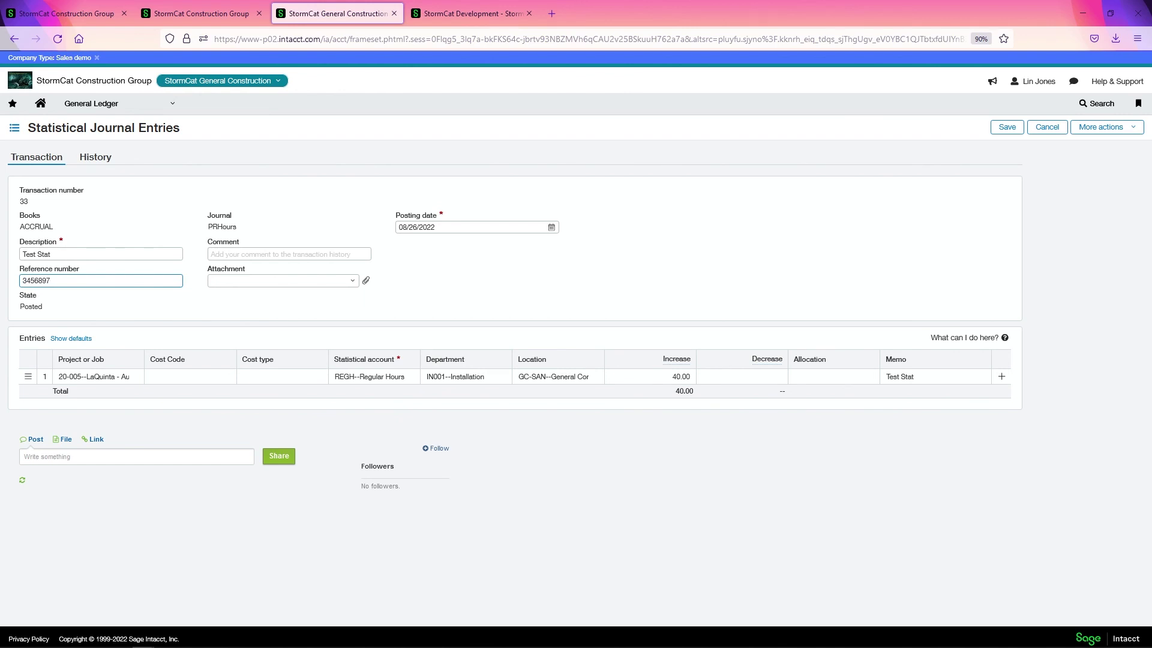
left_click(488, 304)
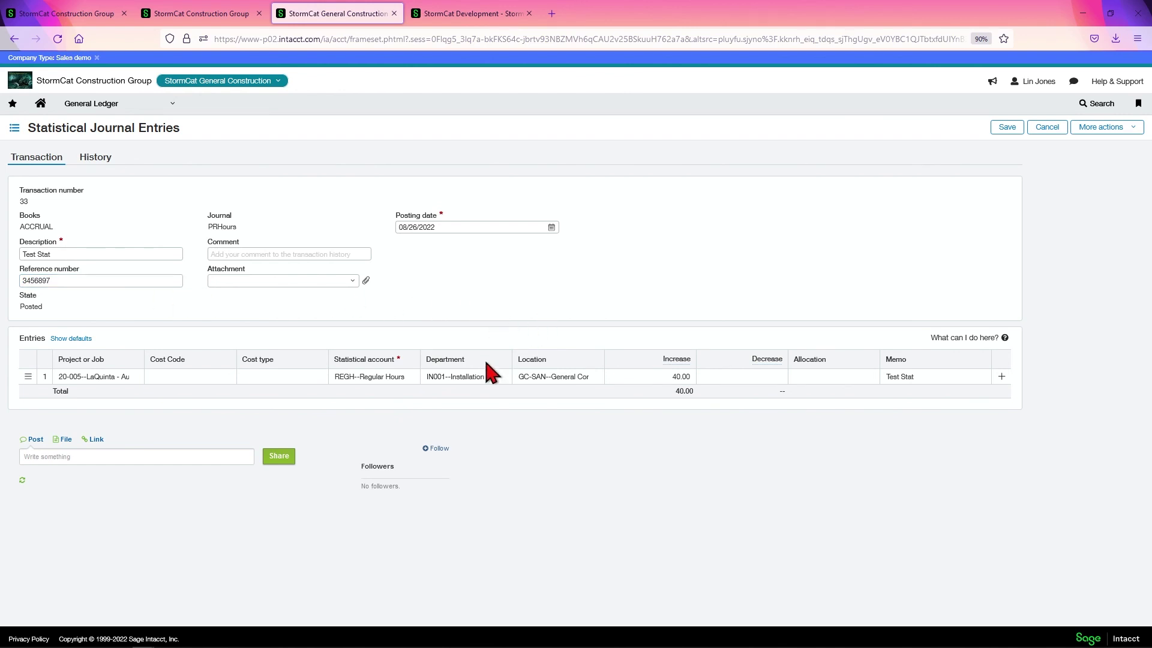
left_click(399, 377)
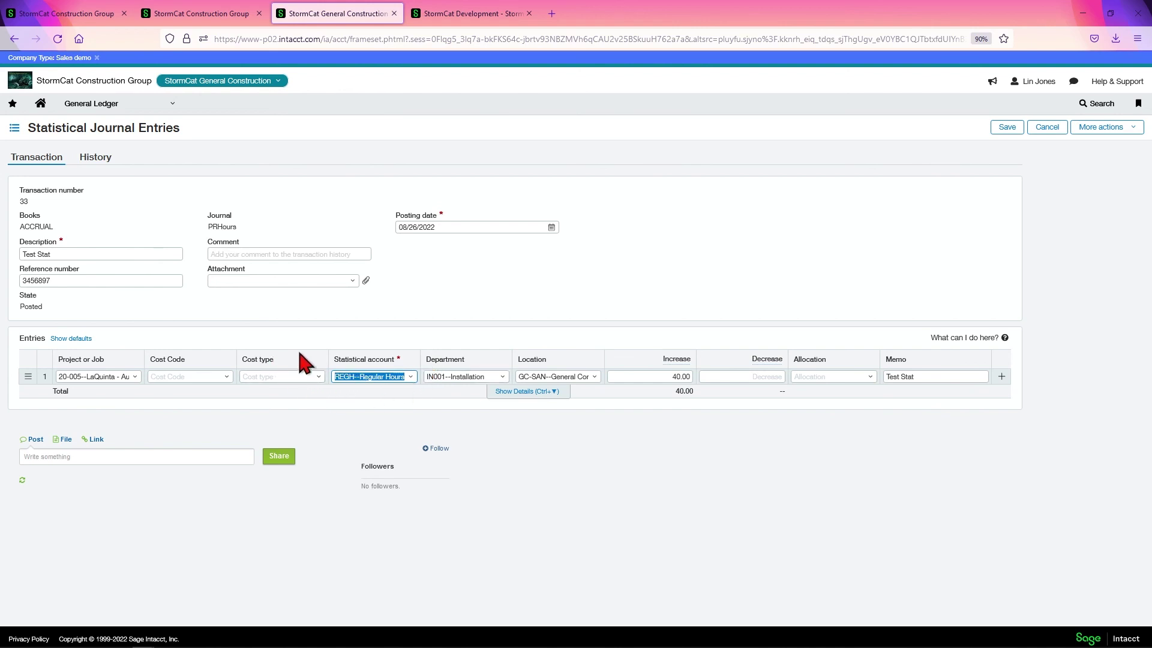
left_click(764, 238)
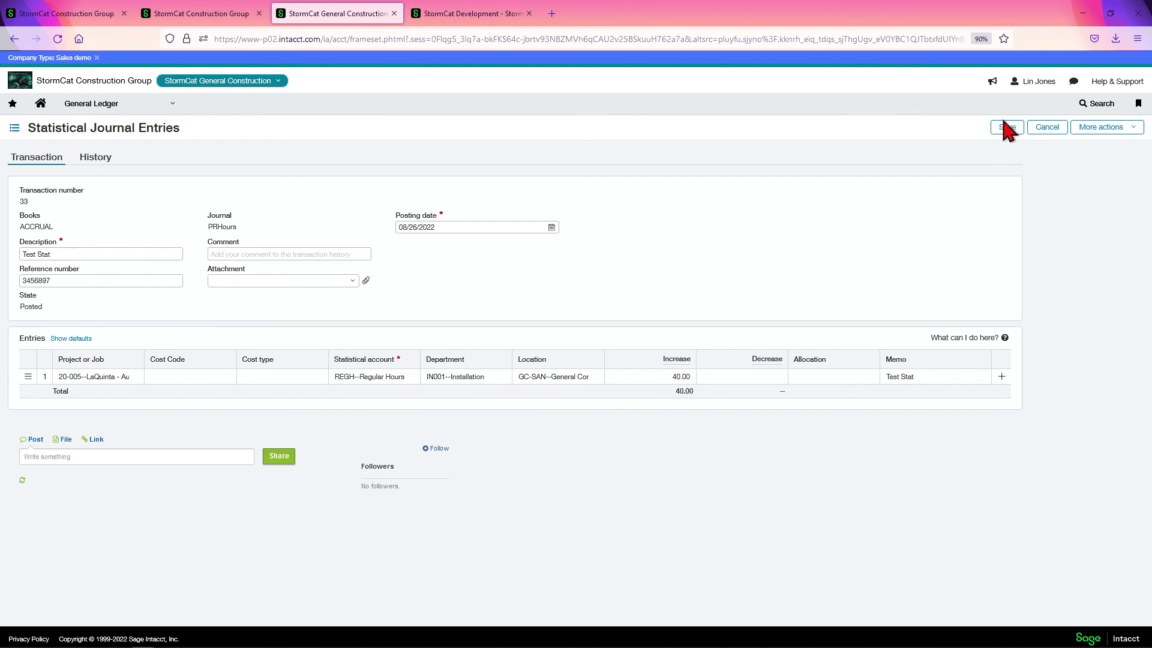
left_click(1002, 128)
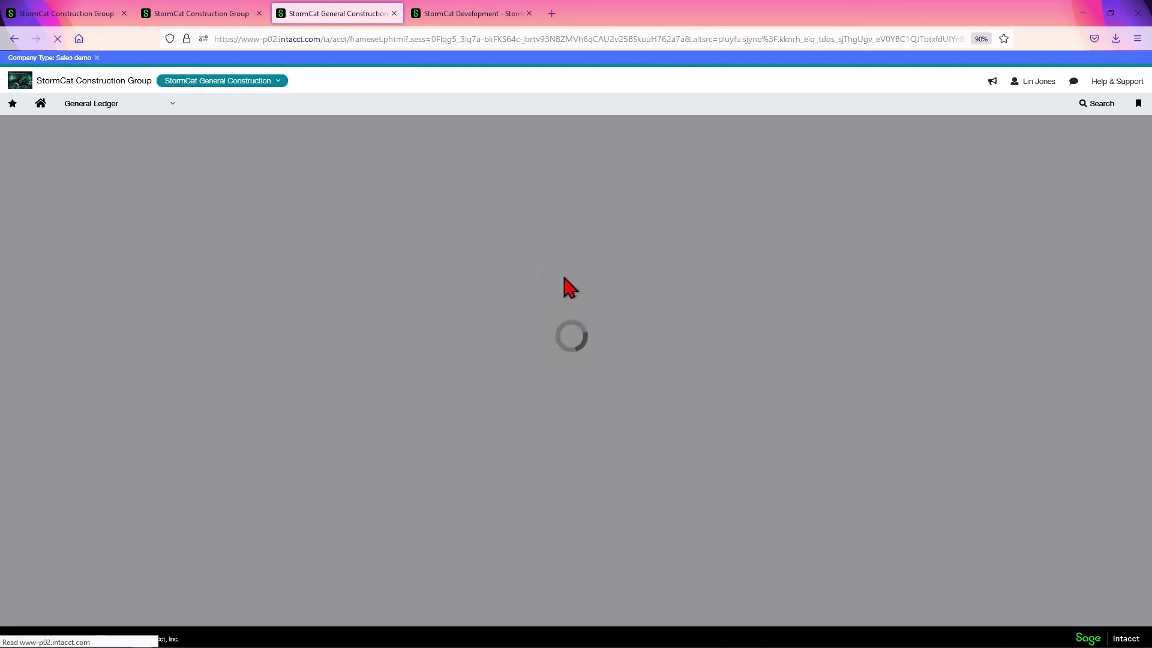